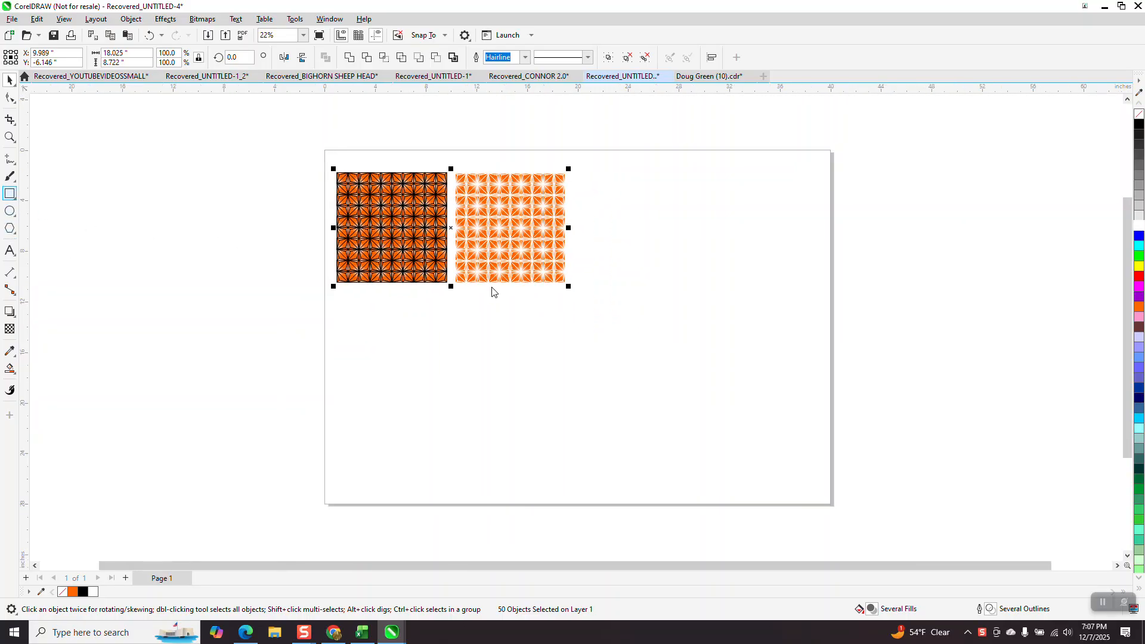
Draw a square about 5.4 inches wide below the orange patterns and add two-point lines along both diagonals.
drag(610, 319, 539, 390)
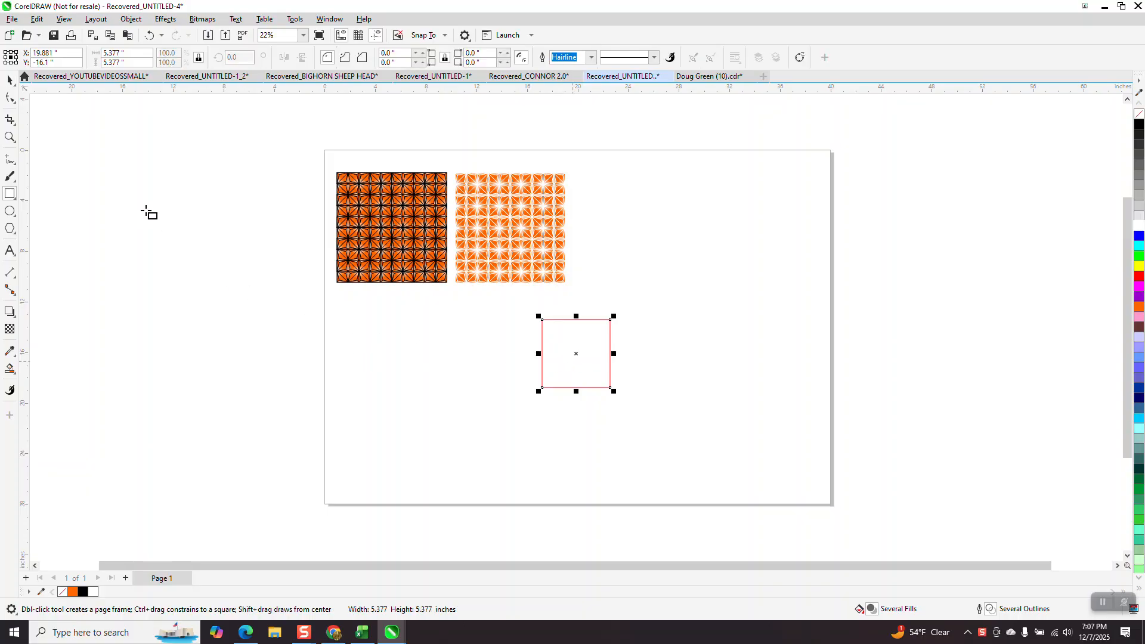
click(10, 137)
drag(499, 302, 743, 449)
click(18, 171)
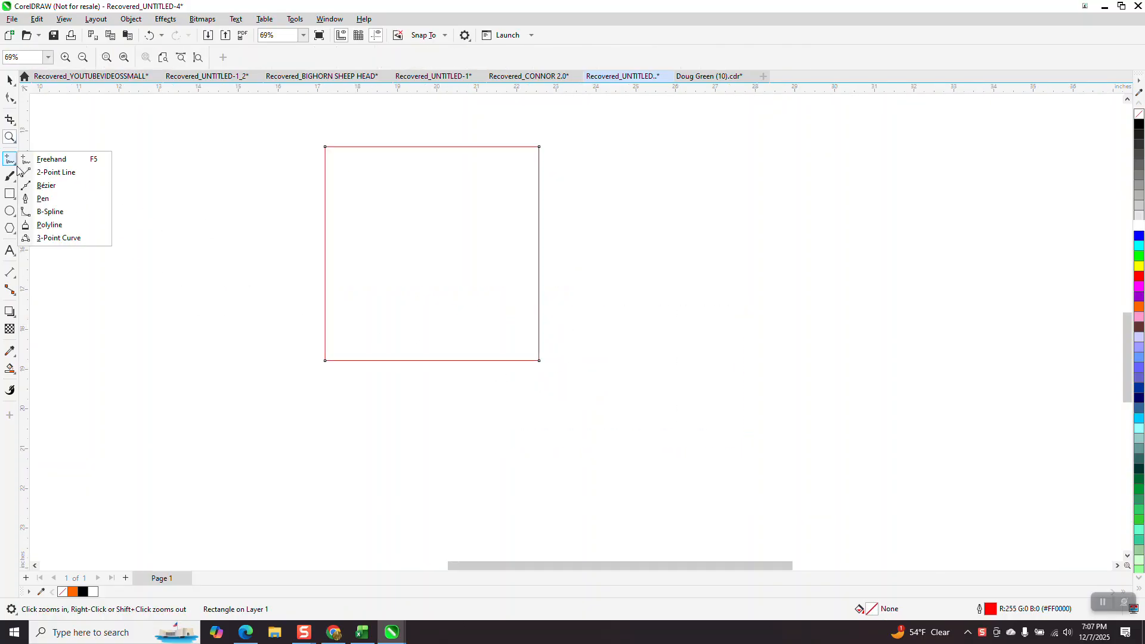
click(37, 172)
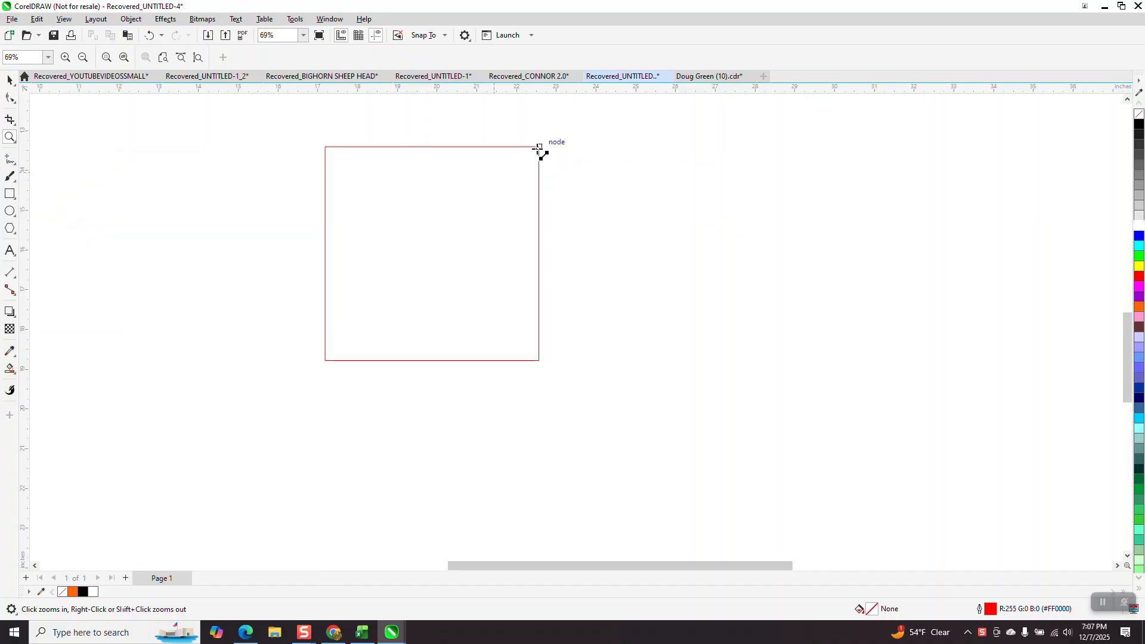
drag(538, 148, 325, 360)
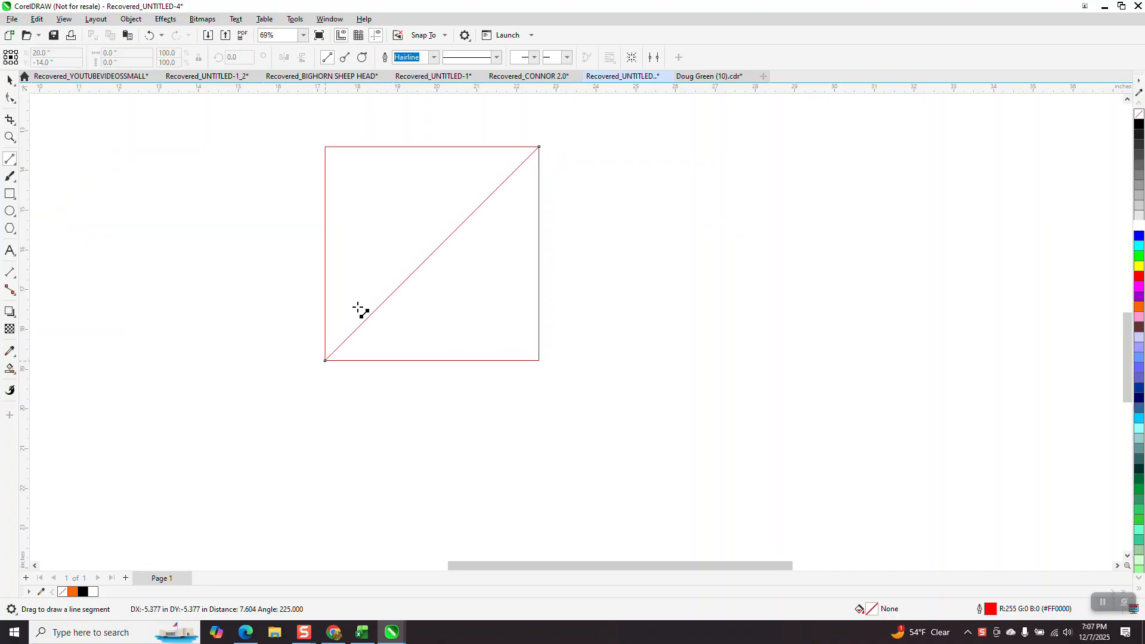
mouse_move(325, 146)
mouse_down()
mouse_move(539, 345)
mouse_move(540, 361)
mouse_up()
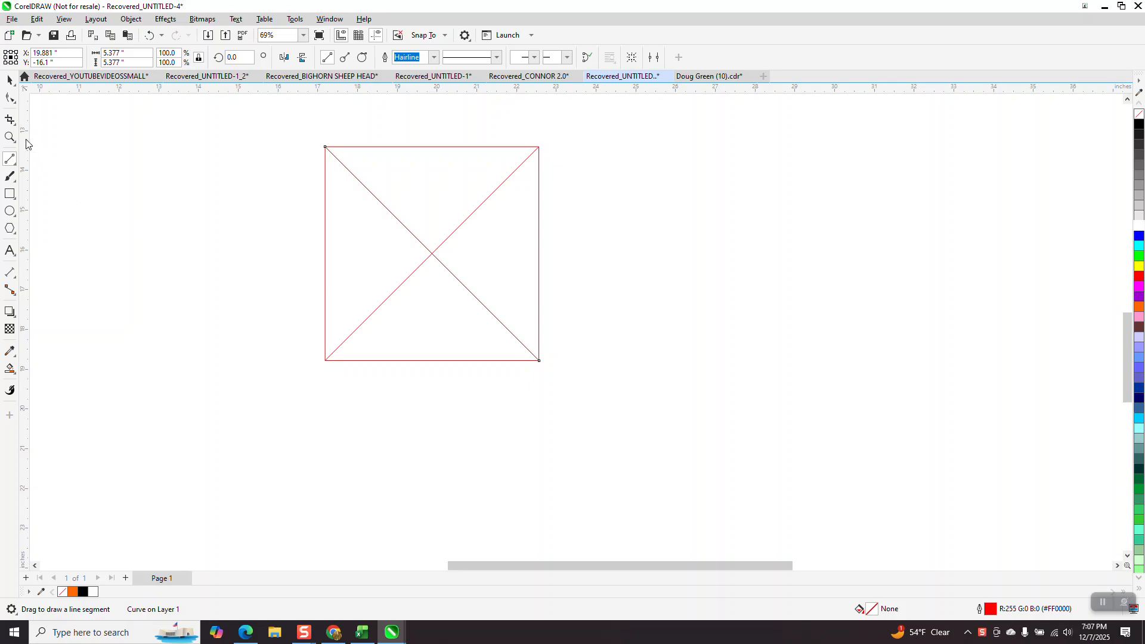
Add two-point lines from the square's lower-right and upper-left corners to one point on the diagonal near the lower-left corner.
click(15, 169)
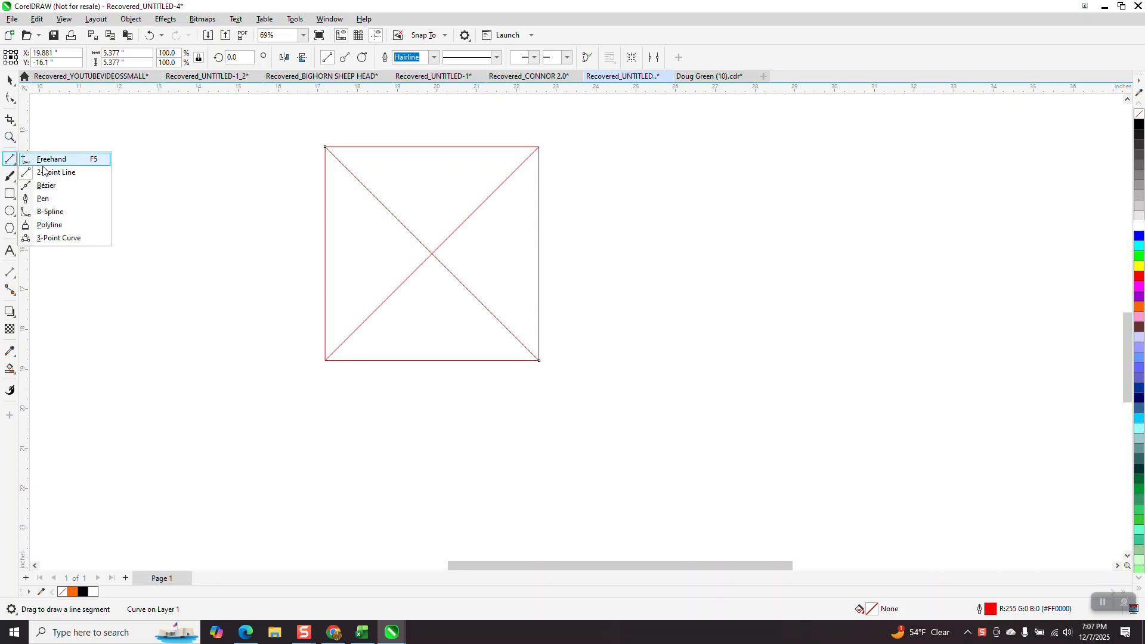
click(35, 171)
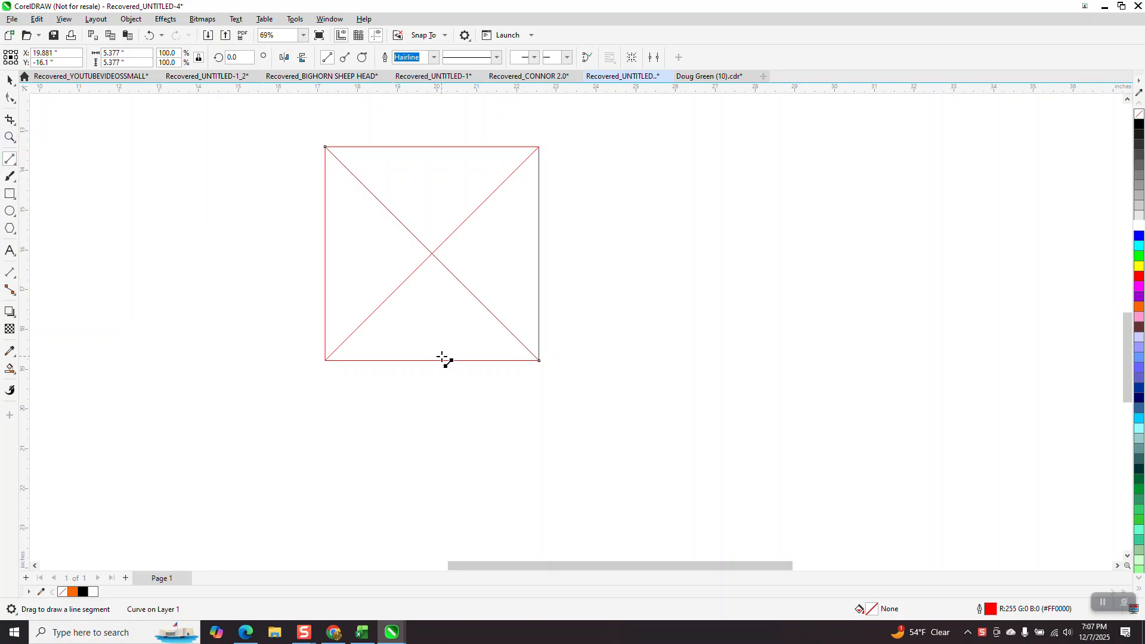
drag(539, 361, 360, 328)
drag(326, 149, 359, 327)
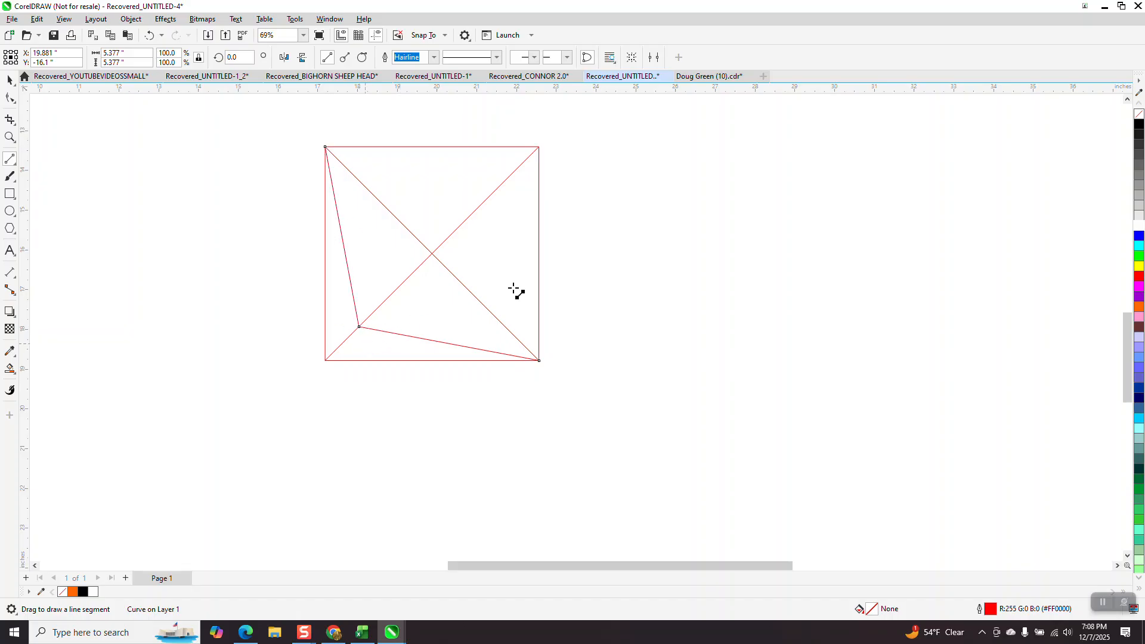
Delete the square's upper and right sides and the inner diagonal segments with Virtual Segment Delete, keeping the faceted lower-left triangle.
click(16, 128)
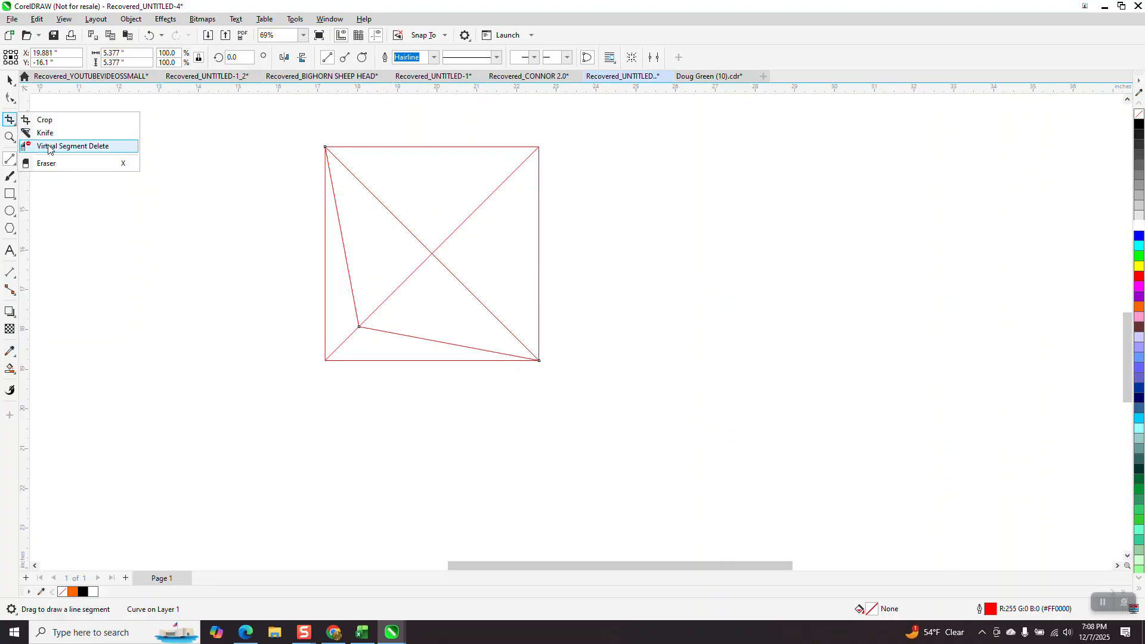
click(50, 146)
drag(404, 281, 413, 291)
drag(442, 182, 482, 230)
drag(404, 123, 480, 198)
scroll(426, 278, down, 2)
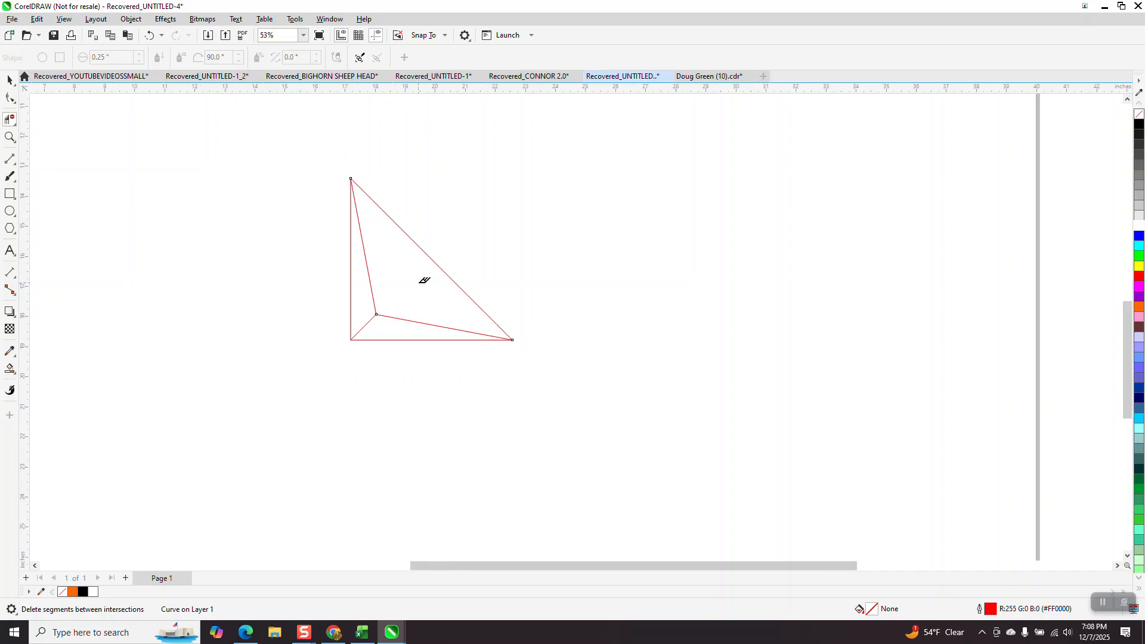
Fill the large, left and bottom facets of the triangle with blue using Smart Fill.
click(10, 79)
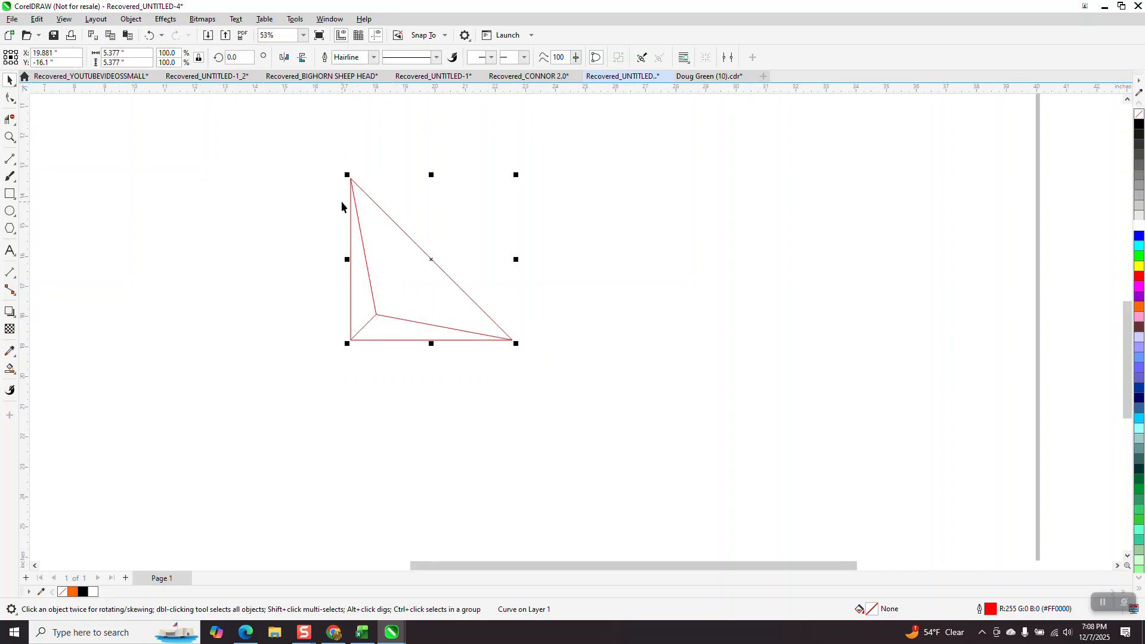
click(15, 374)
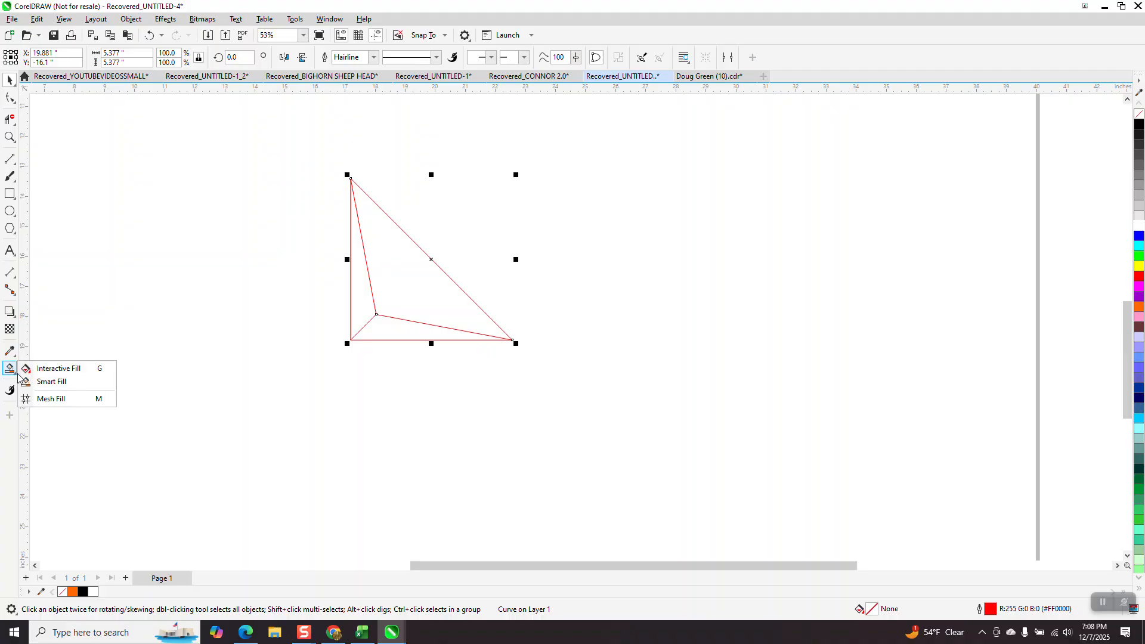
click(56, 381)
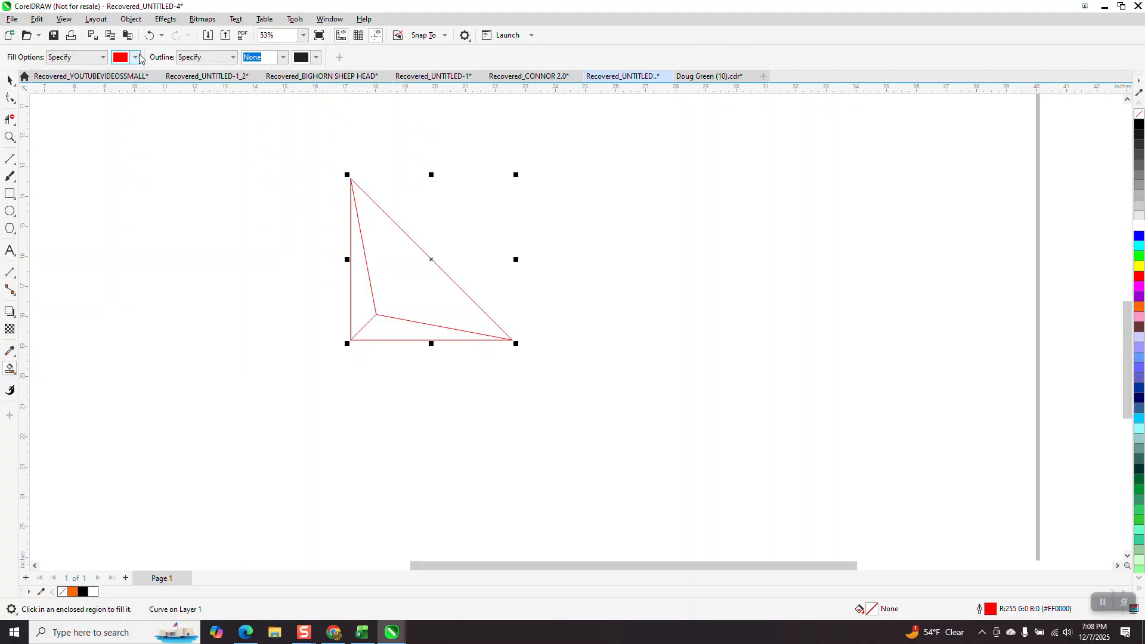
click(136, 58)
click(177, 139)
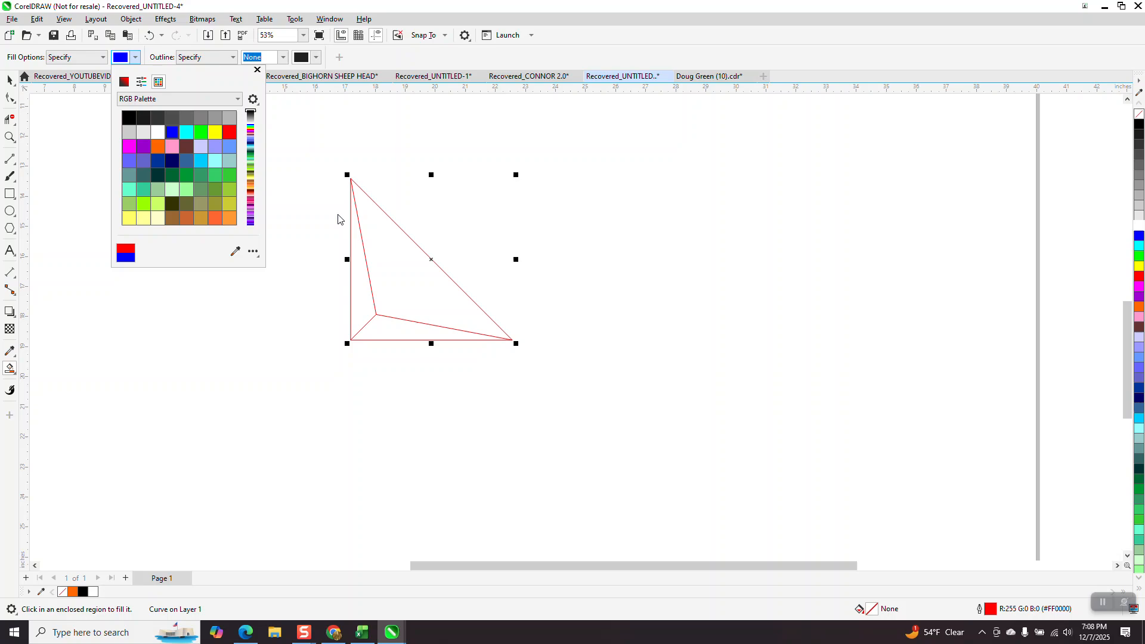
click(397, 266)
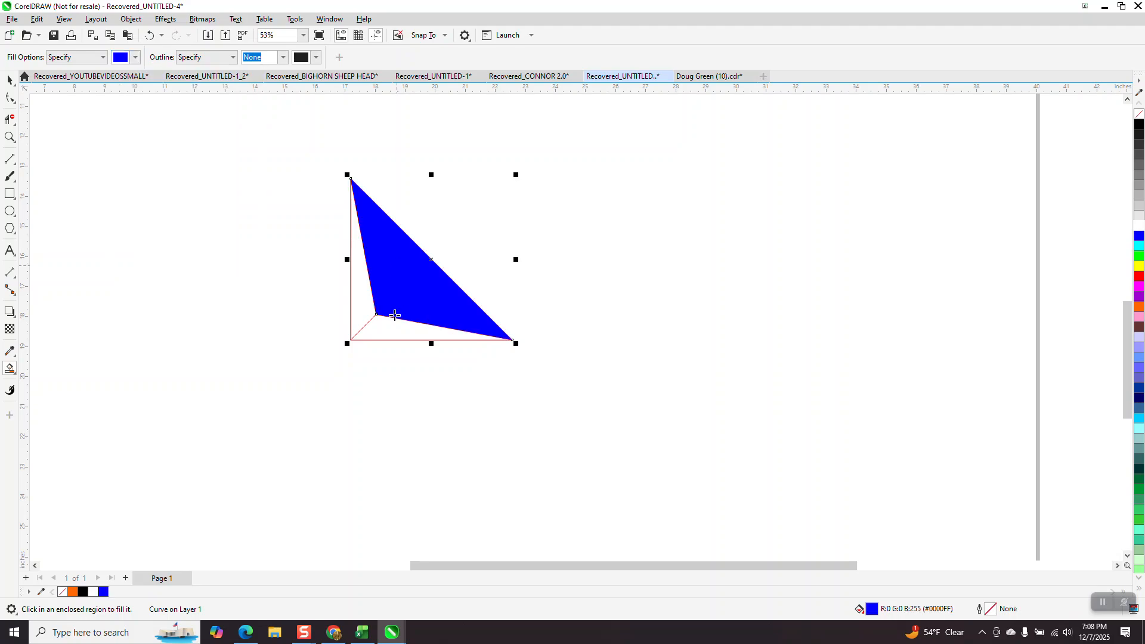
click(359, 302)
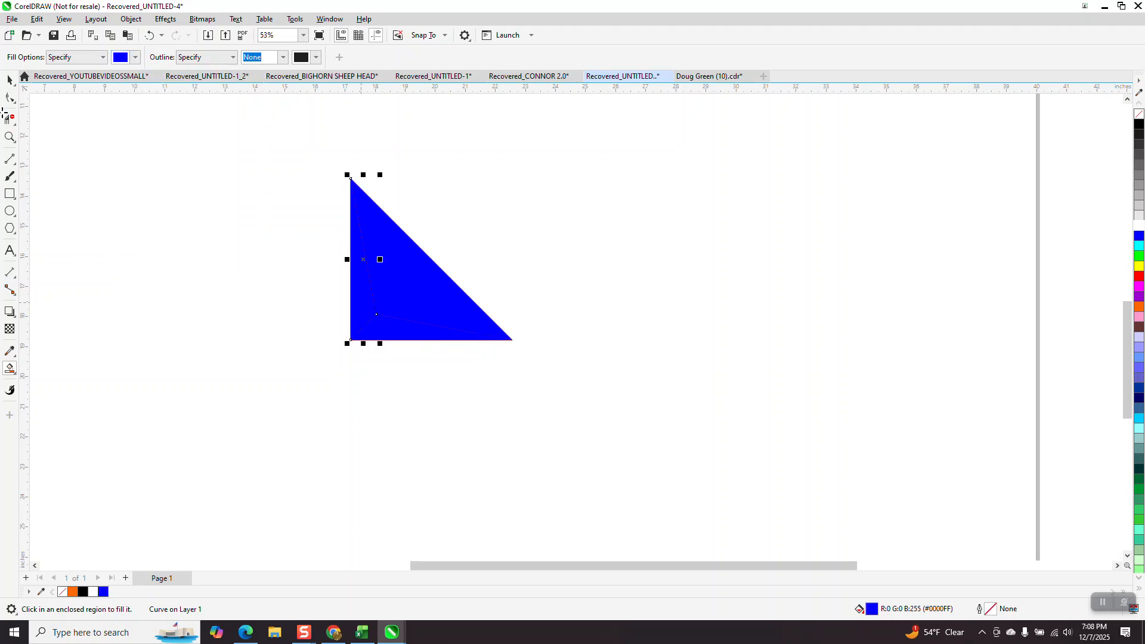
Apply a blue-to-white fountain fill to the large facet, running from its upper corner to just beyond the lower-right corner.
click(8, 82)
click(400, 266)
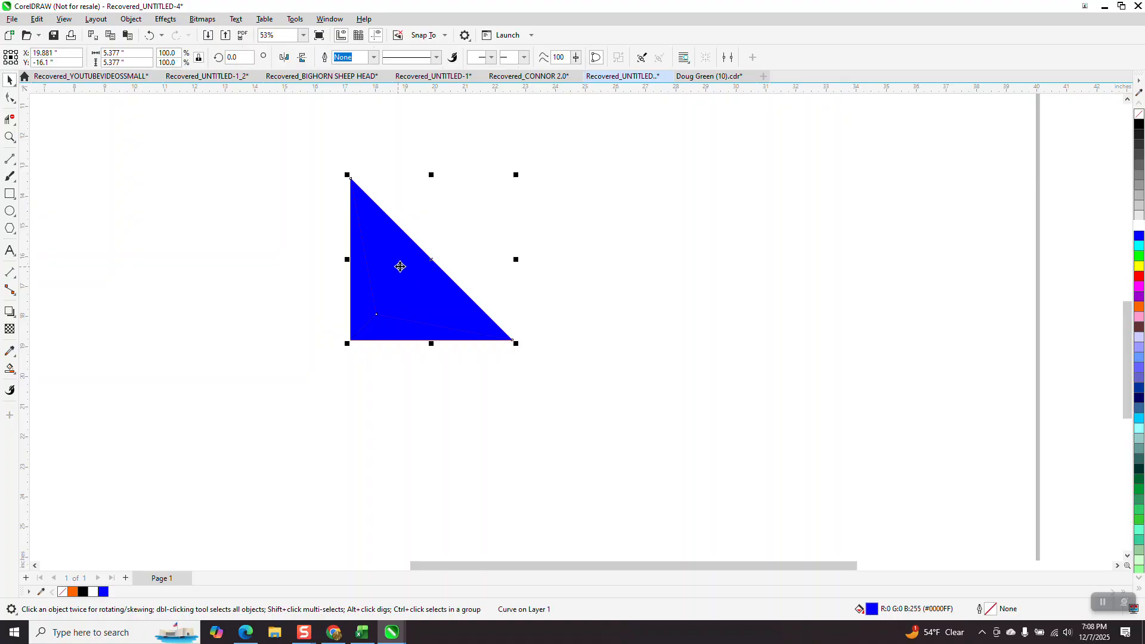
click(10, 368)
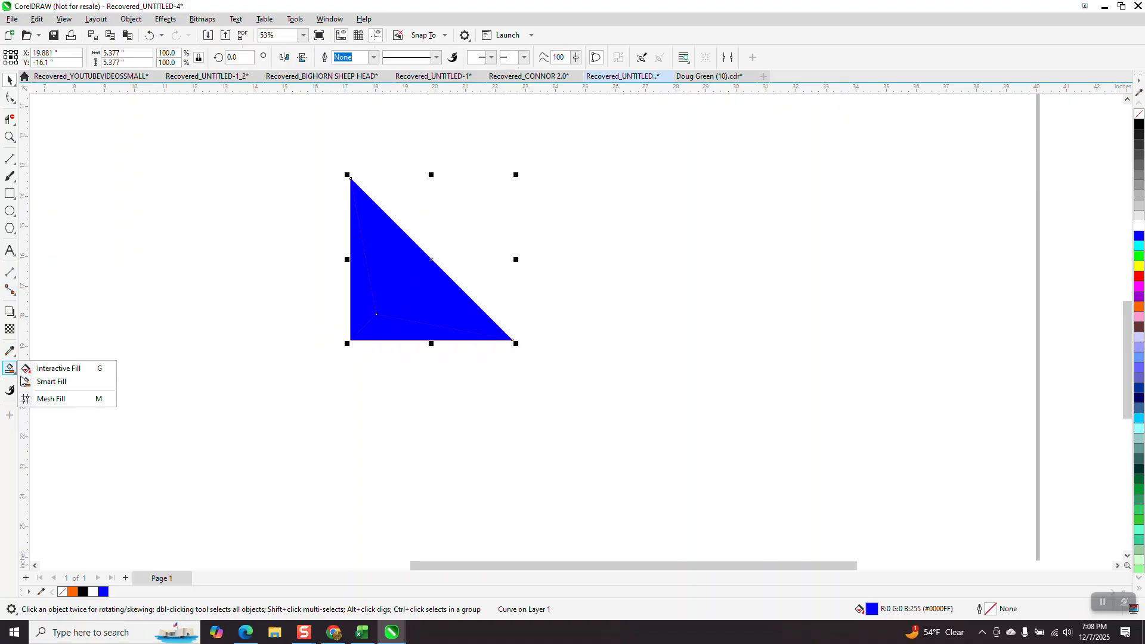
click(68, 374)
drag(371, 218, 516, 357)
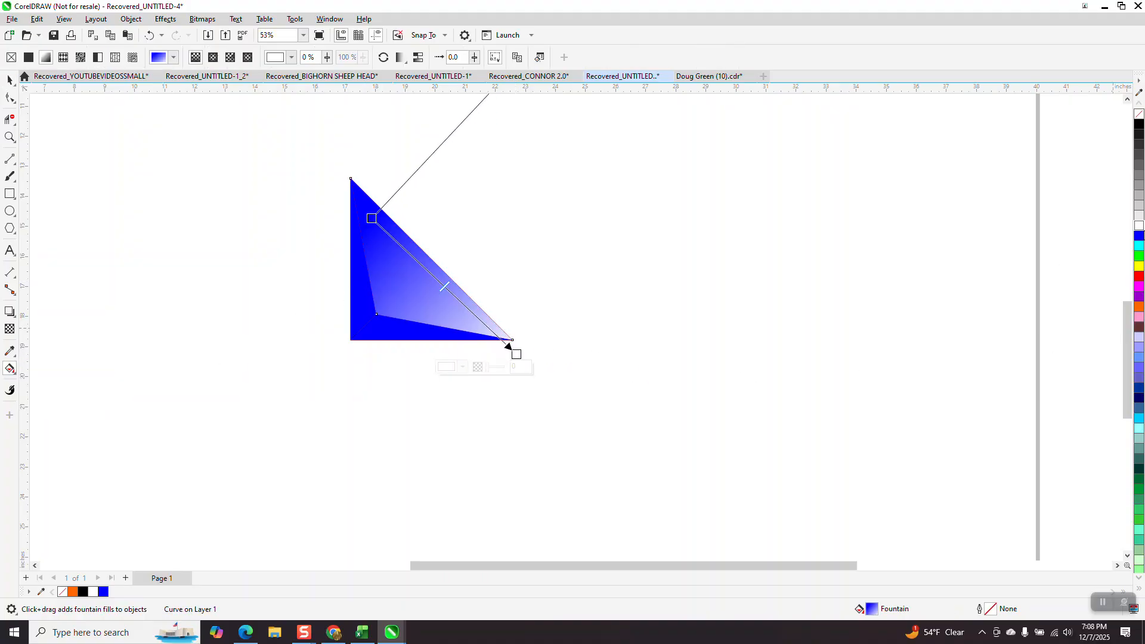
mouse_move(516, 355)
mouse_down()
mouse_move(534, 370)
mouse_move(518, 357)
mouse_up()
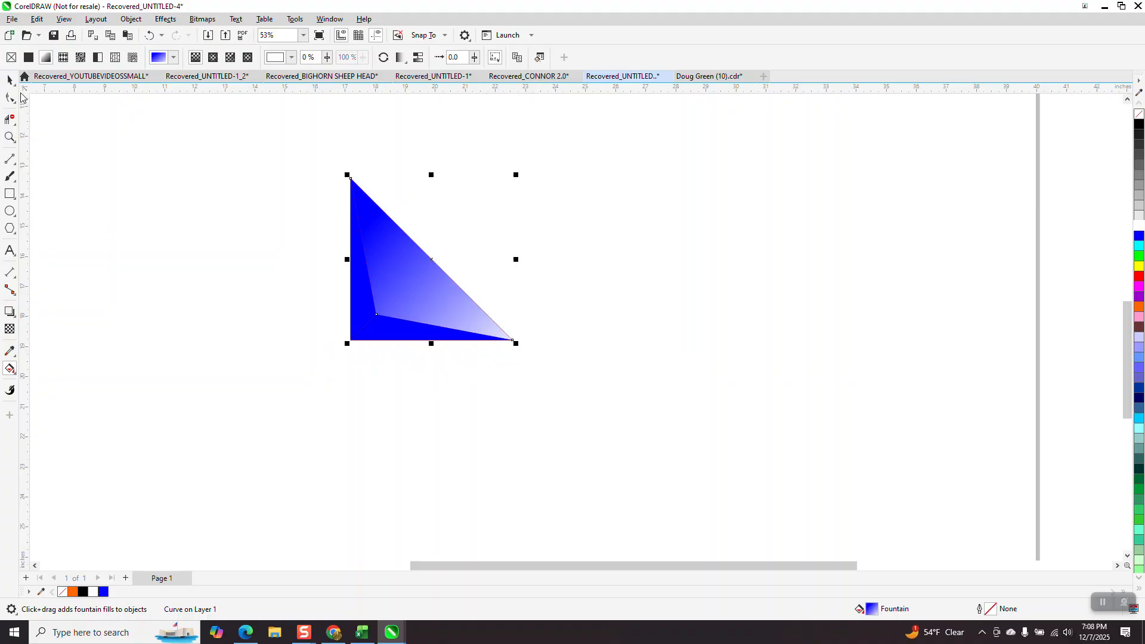
click(8, 81)
Examine how the facets are shaded in the finished orange pattern with black outlines.
scroll(365, 389, down, 2)
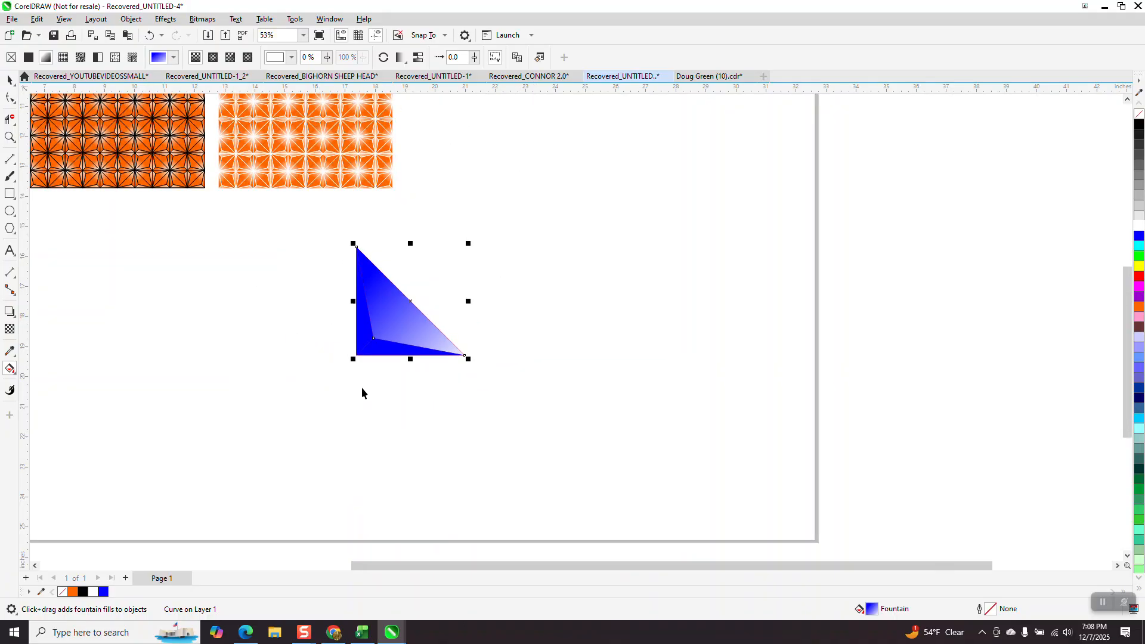
click(10, 137)
drag(83, 170, 156, 205)
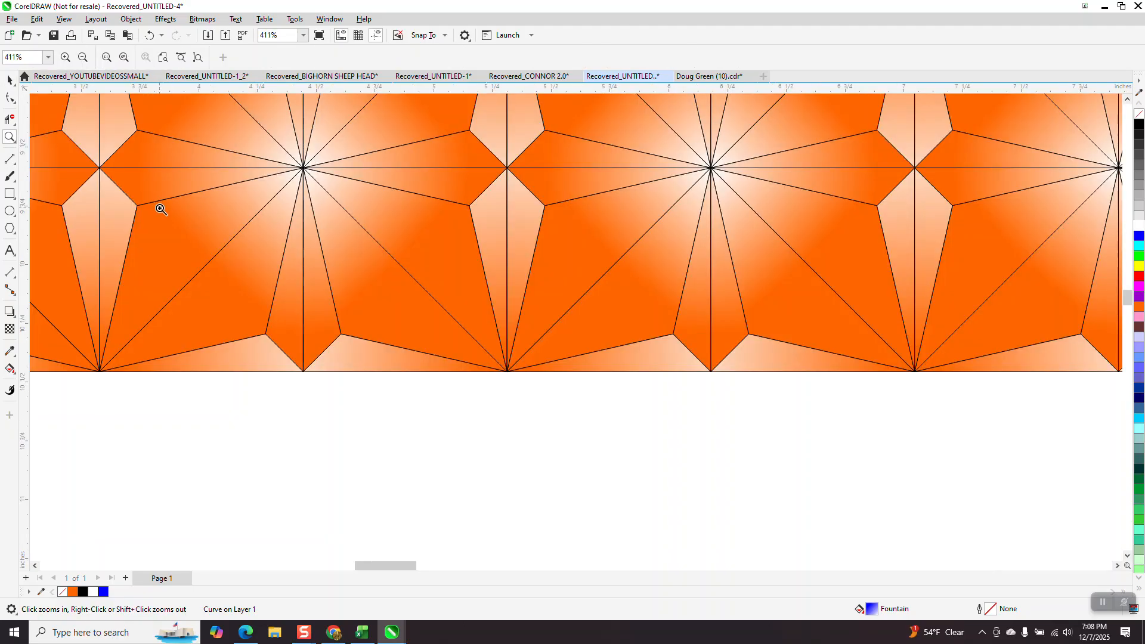
scroll(173, 221, down, 2)
scroll(217, 264, down, 2)
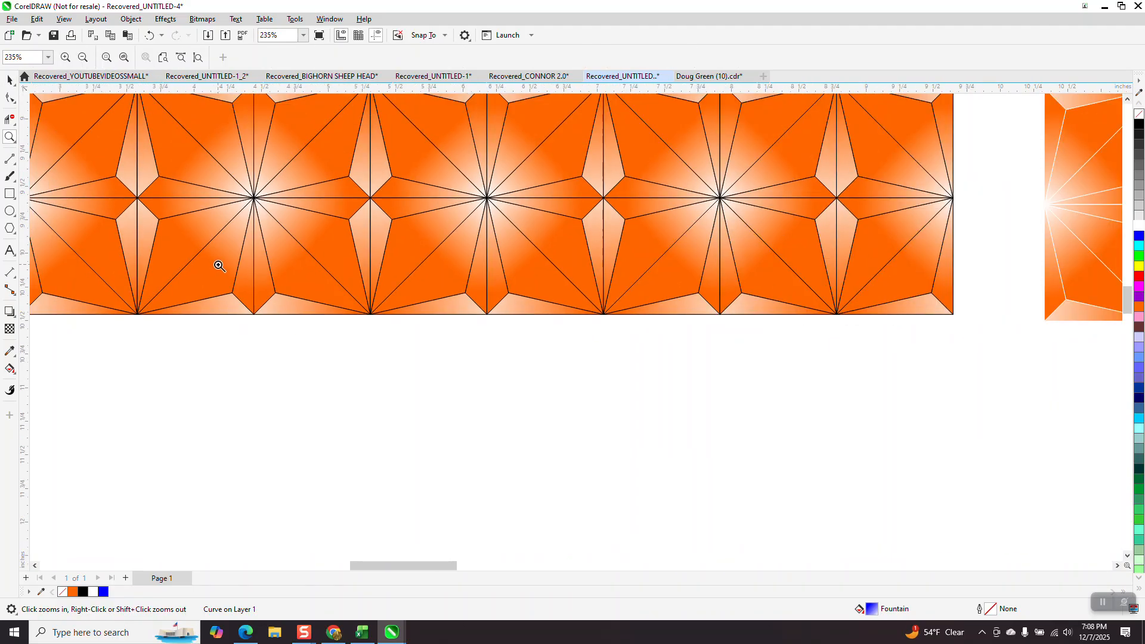
scroll(214, 264, down, 5)
scroll(465, 317, down, 5)
scroll(561, 369, down, 2)
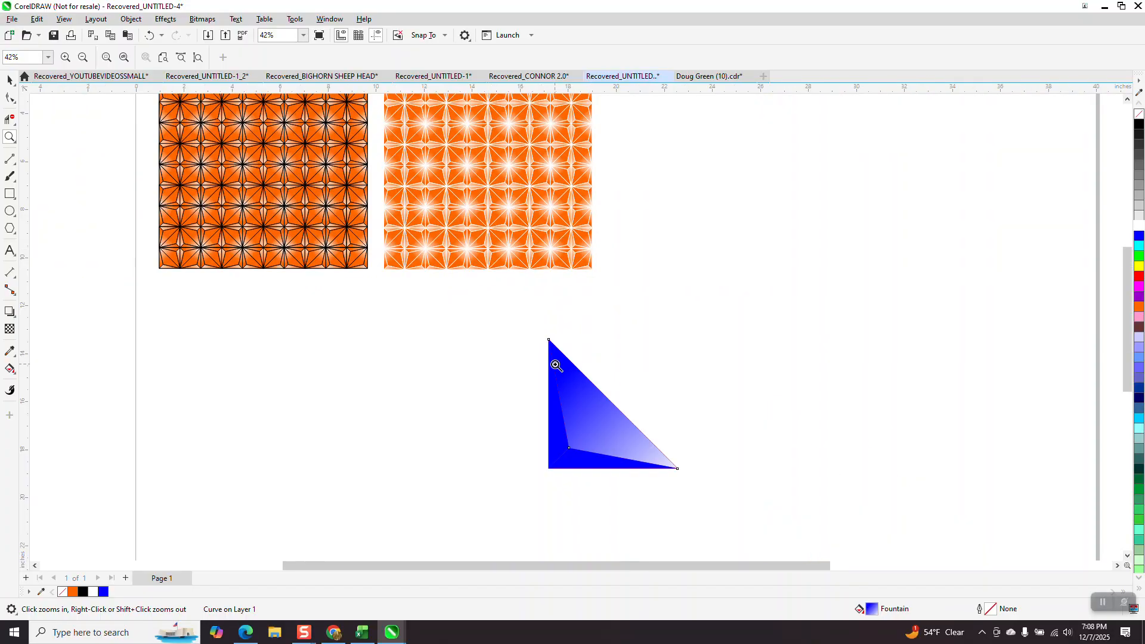
Apply blue-to-white fountain fills to the bottom facet, fading toward the right corner, and to the left facet, fading downward.
drag(650, 508, 686, 528)
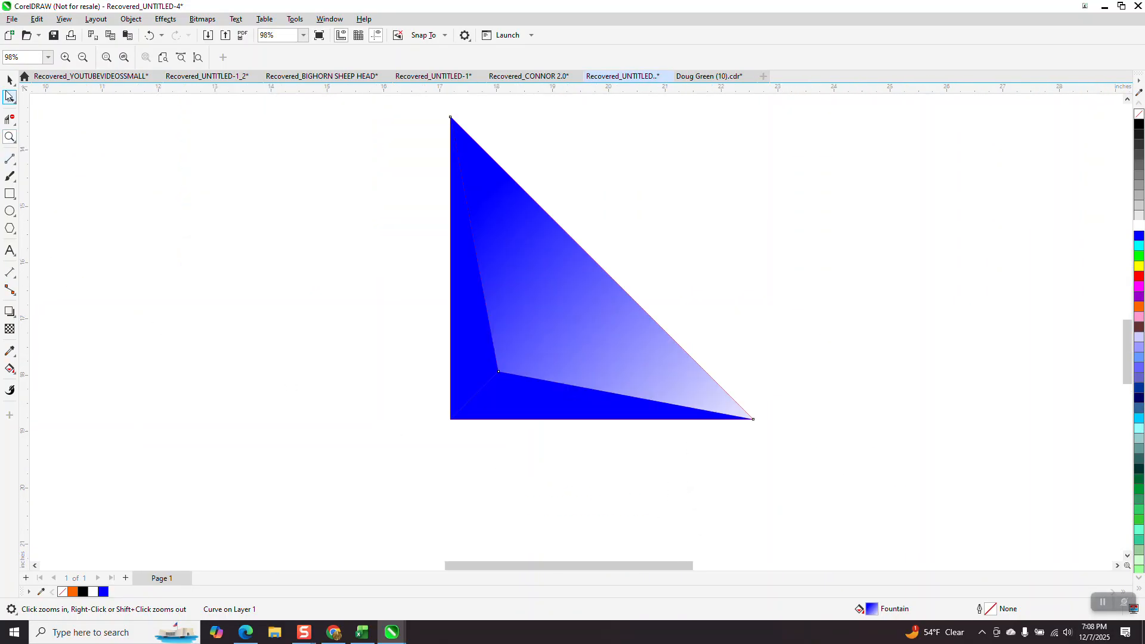
click(9, 79)
click(399, 399)
click(569, 408)
click(10, 368)
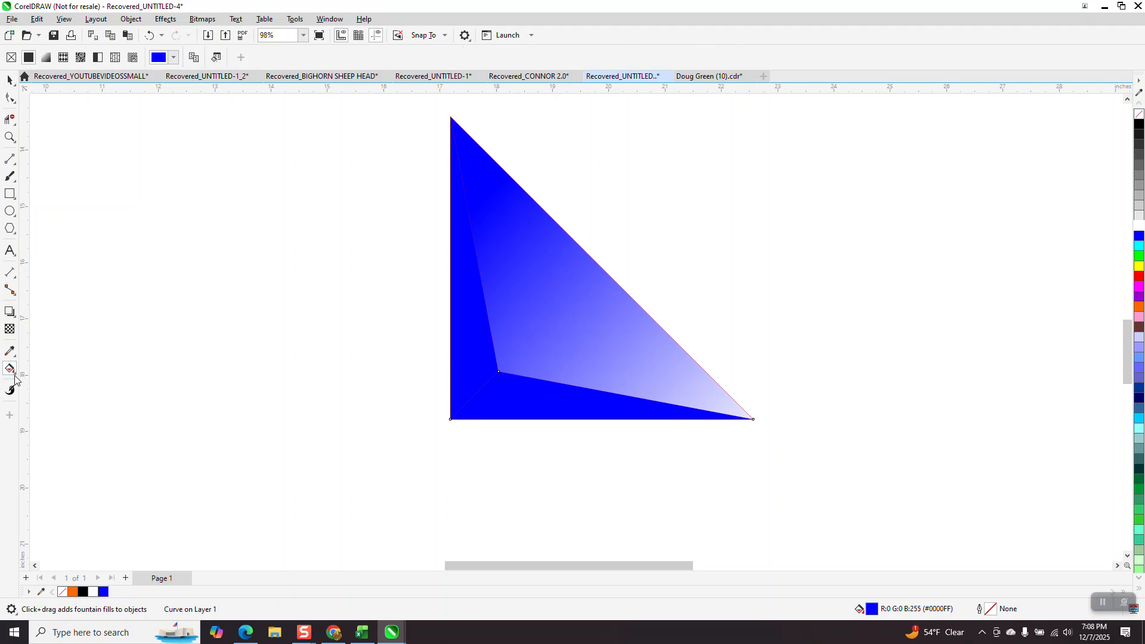
click(15, 377)
click(55, 371)
drag(492, 391, 774, 431)
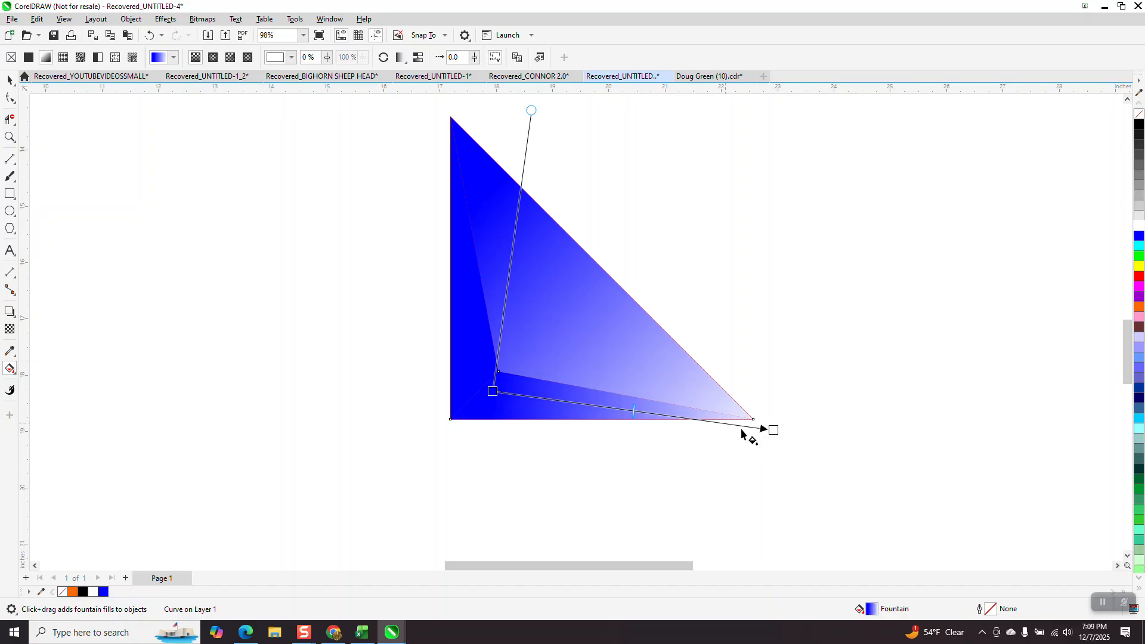
drag(774, 430, 720, 425)
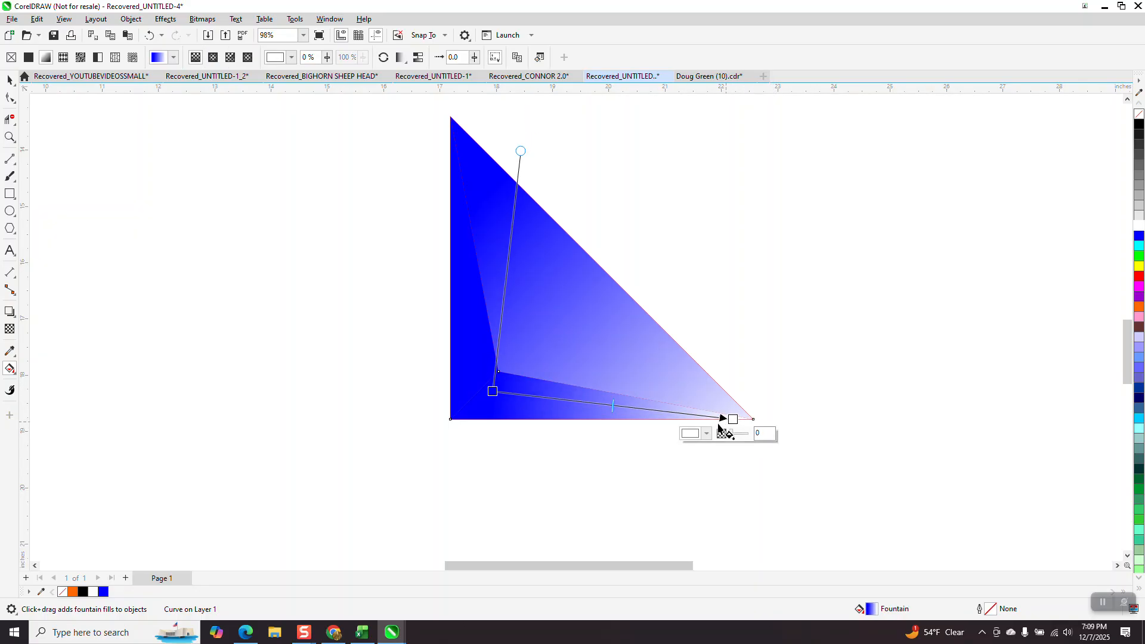
click(472, 346)
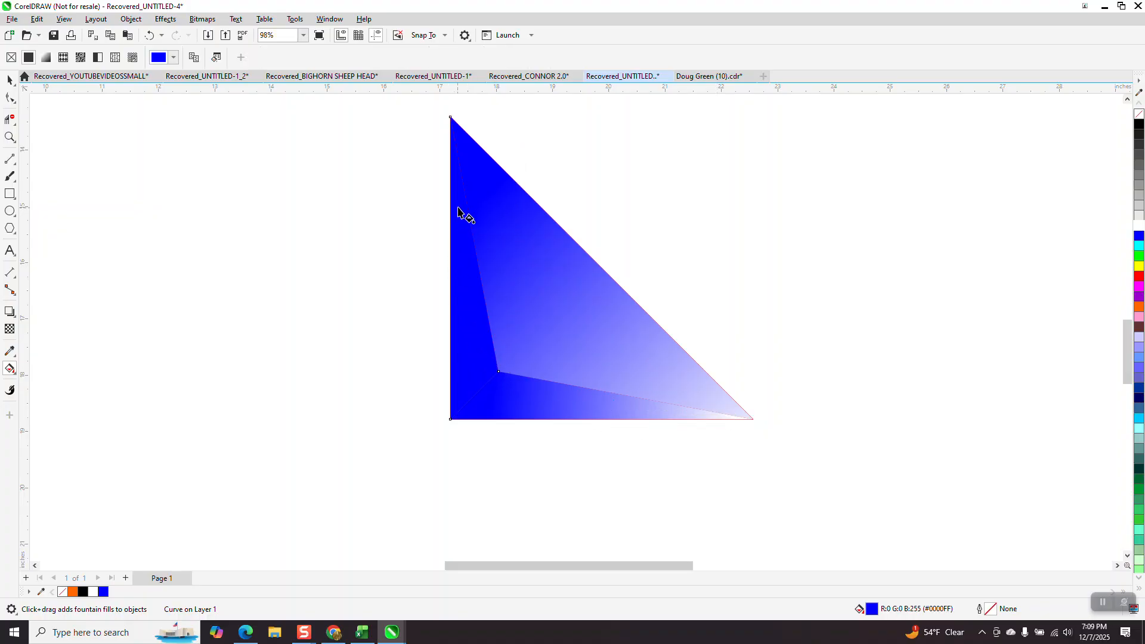
drag(459, 194, 468, 433)
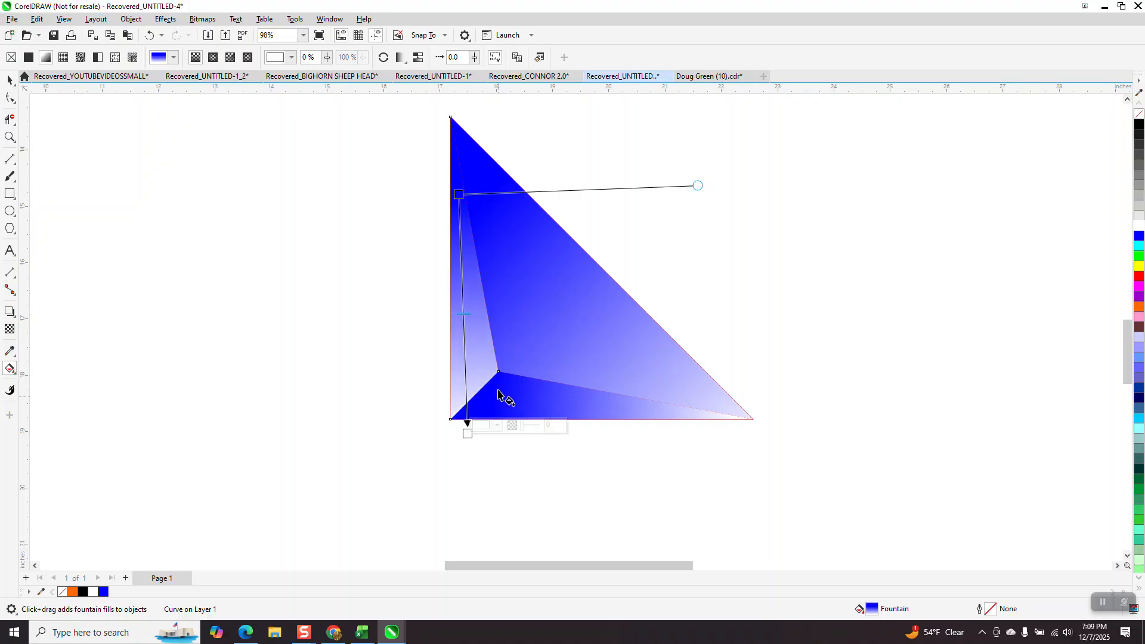
Remove the outlines from all the triangle's objects and group them together.
click(10, 80)
drag(409, 105, 767, 487)
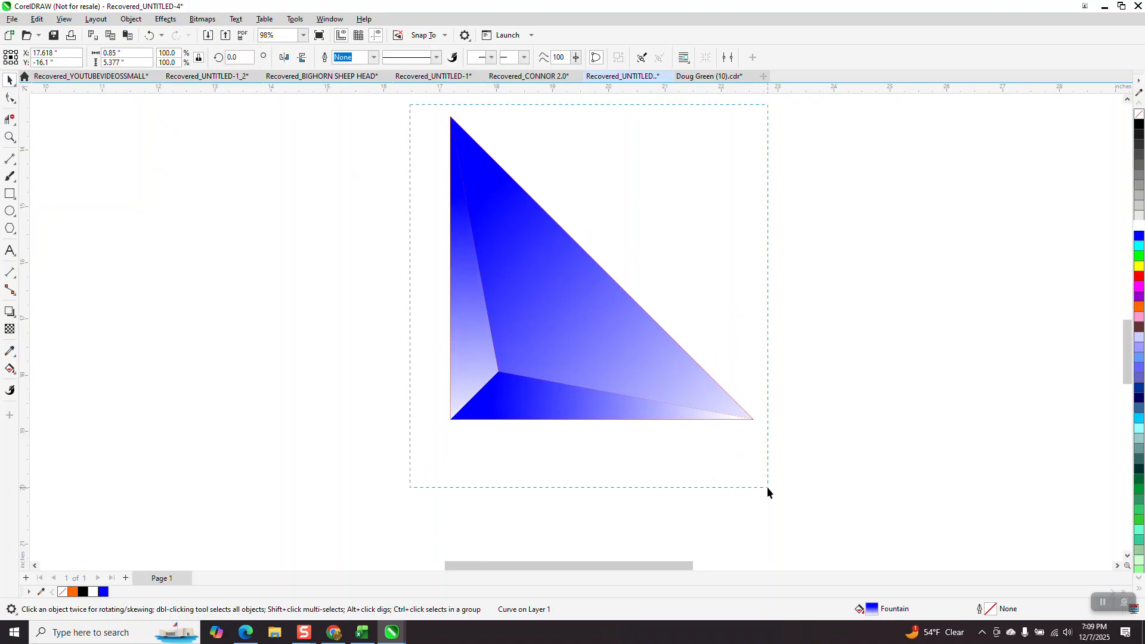
right_click(1137, 117)
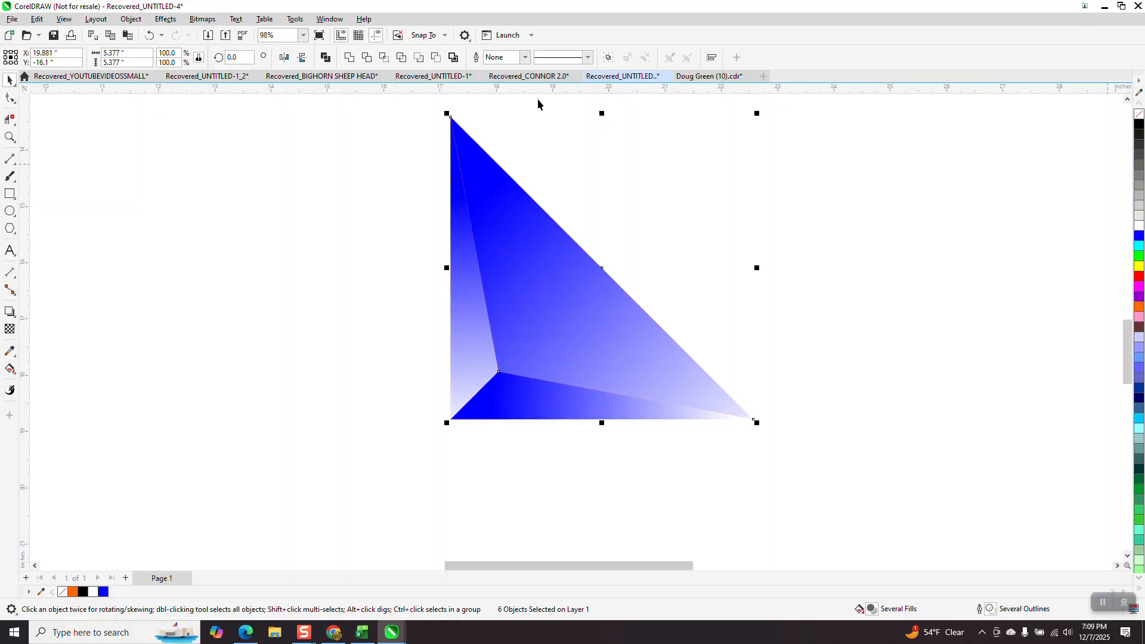
drag(420, 101, 802, 475)
key(ctrl+g)
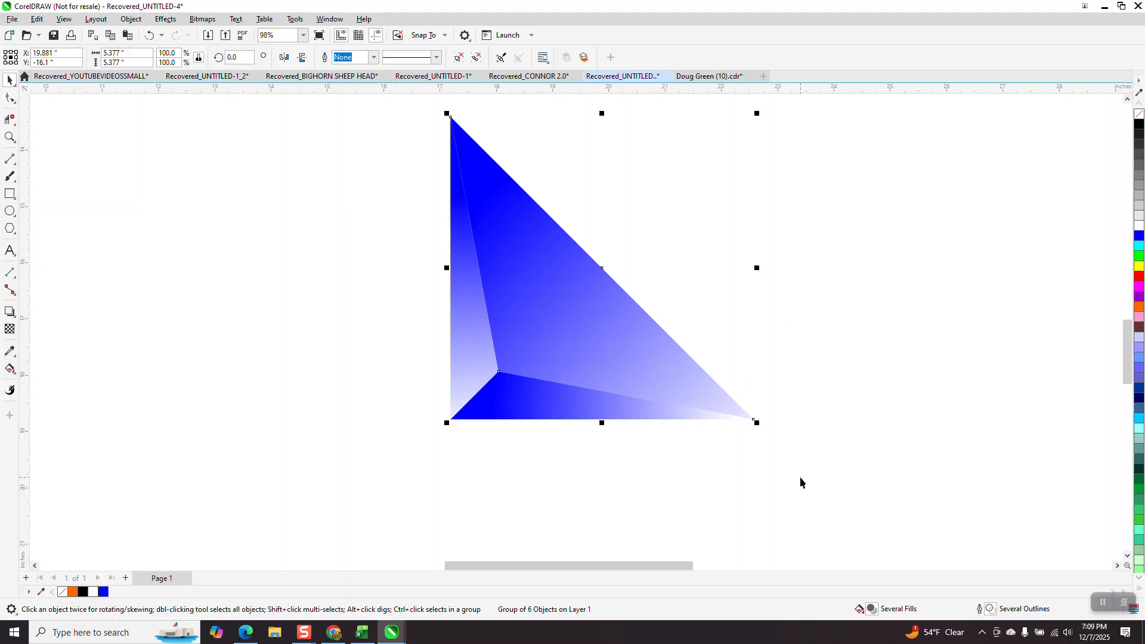
Rotate the grouped triangle by 45 degrees.
scroll(597, 387, down, 1)
click(239, 58)
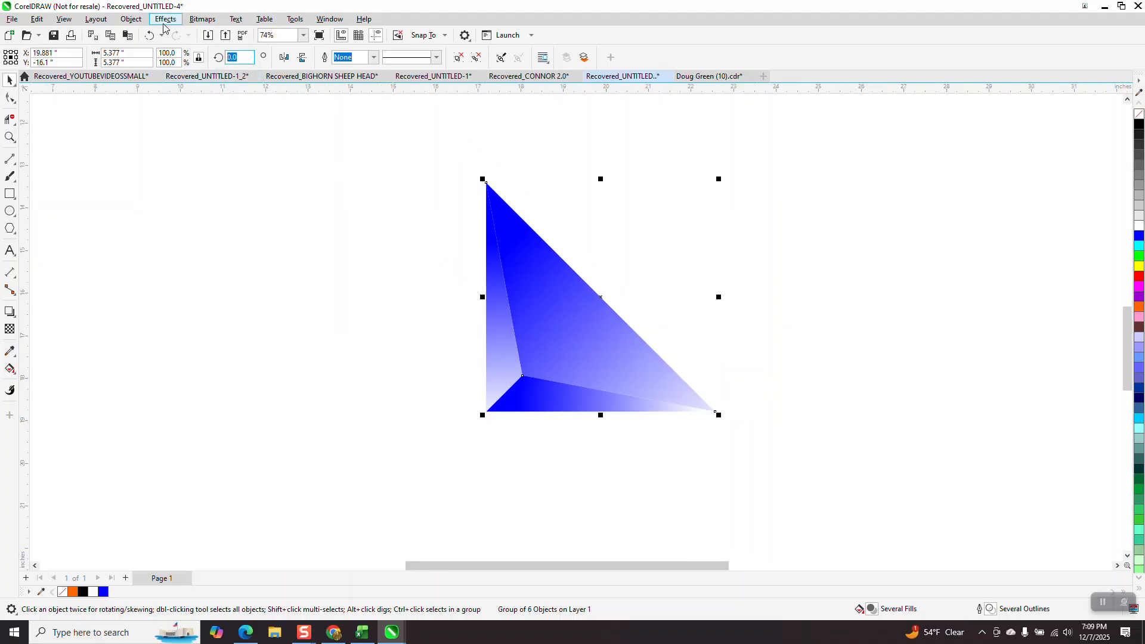
text(45)
key(Return)
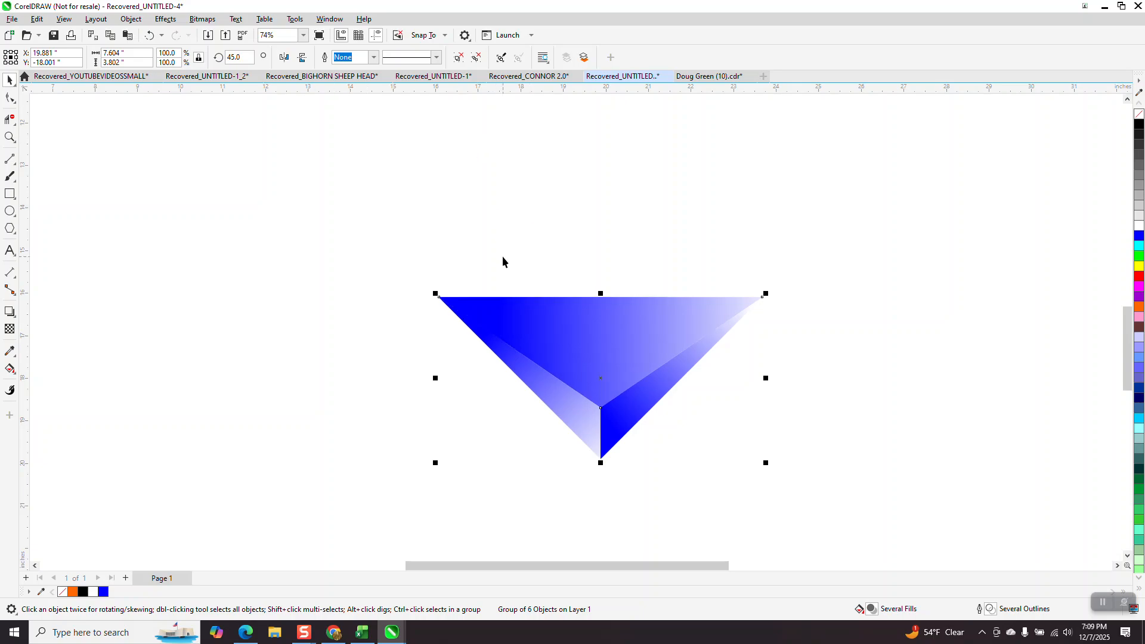
Add a vertically mirrored copy of the triangle above the original and nudge it down 0.01 inches to close the seam.
drag(600, 464, 602, 284)
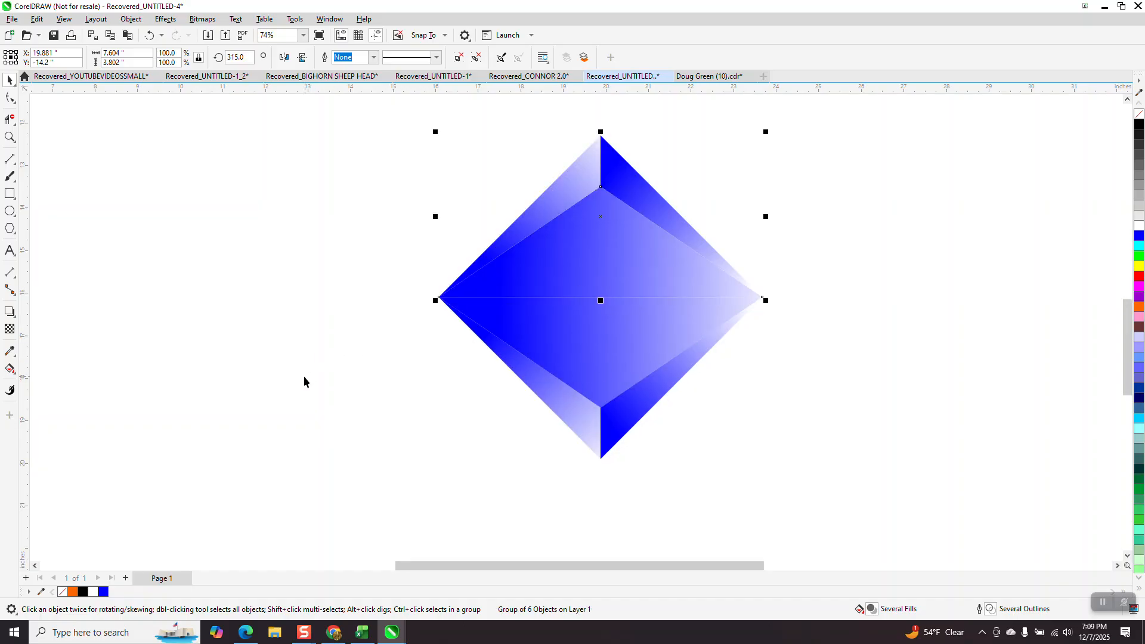
scroll(303, 377, down, 1)
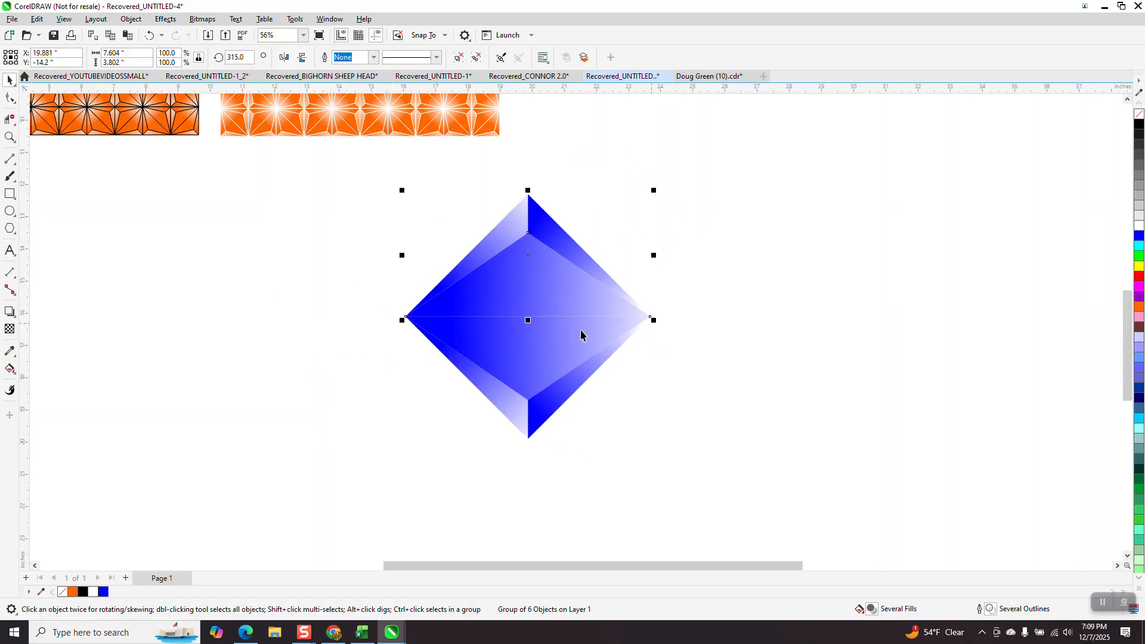
click(644, 222)
click(409, 62)
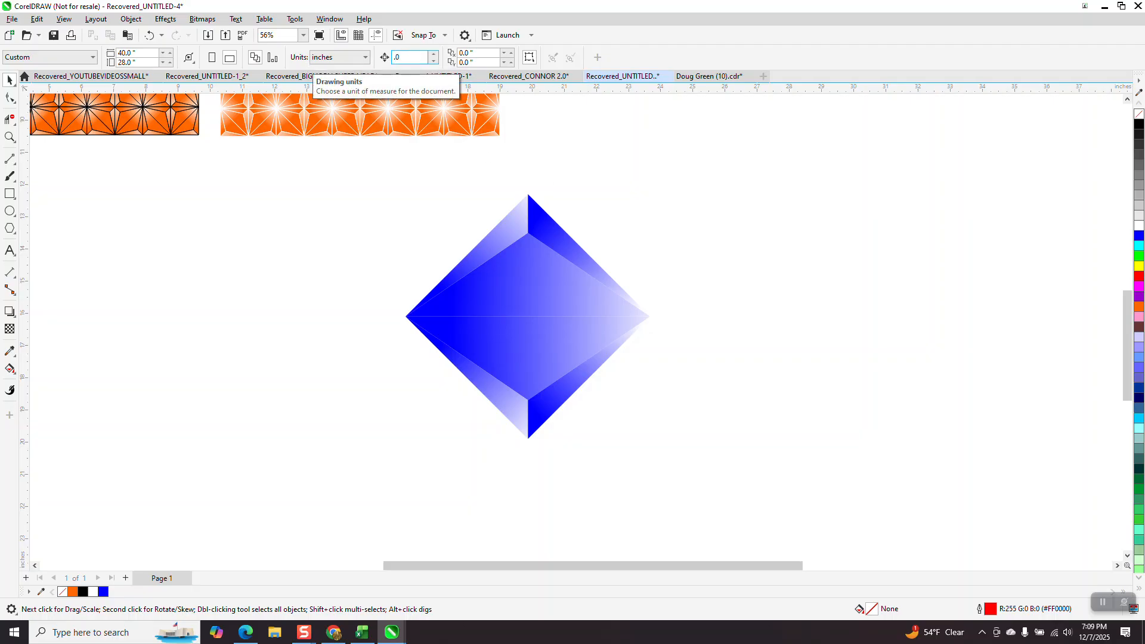
click(490, 253)
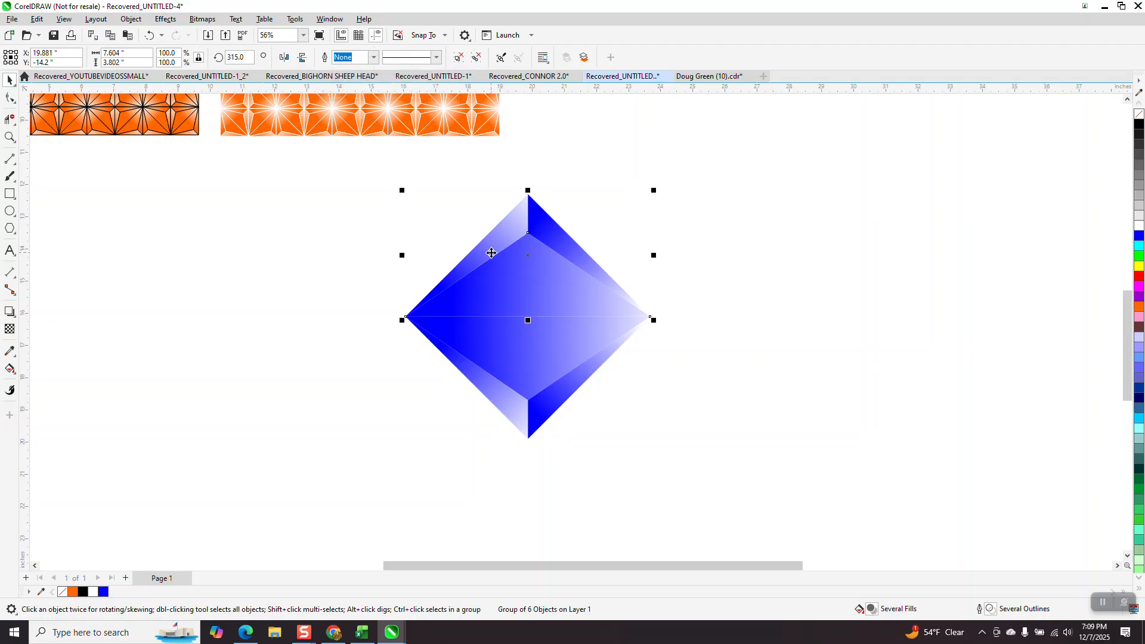
key(Down)
click(719, 331)
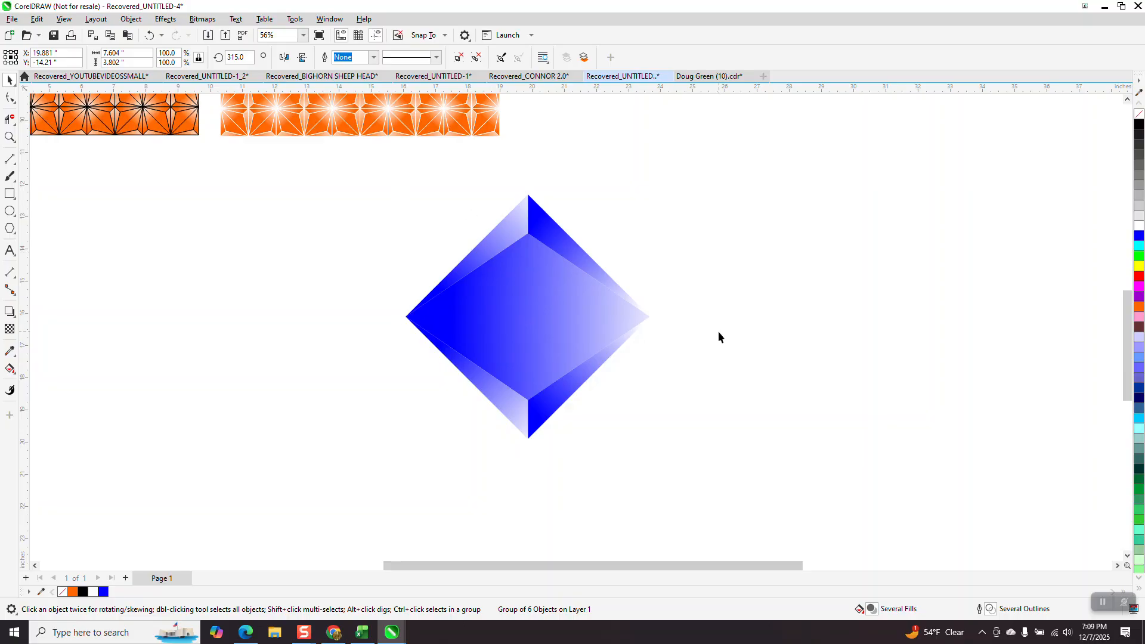
Try mirroring the upper triangle horizontally, flipping it back to its original orientation.
click(542, 260)
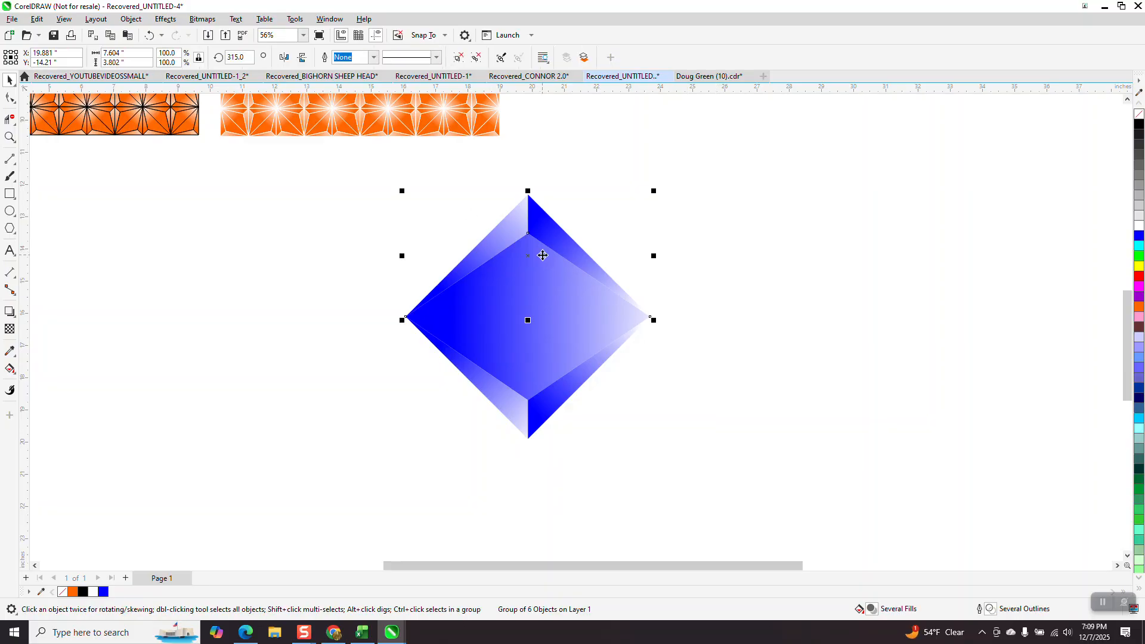
click(283, 58)
click(282, 59)
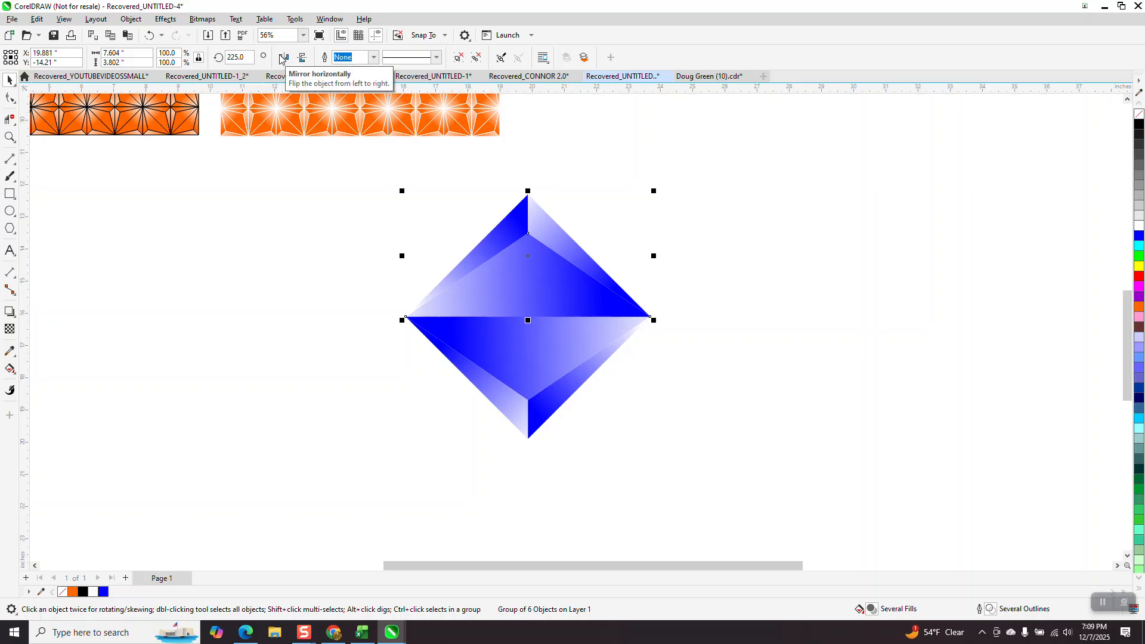
click(284, 59)
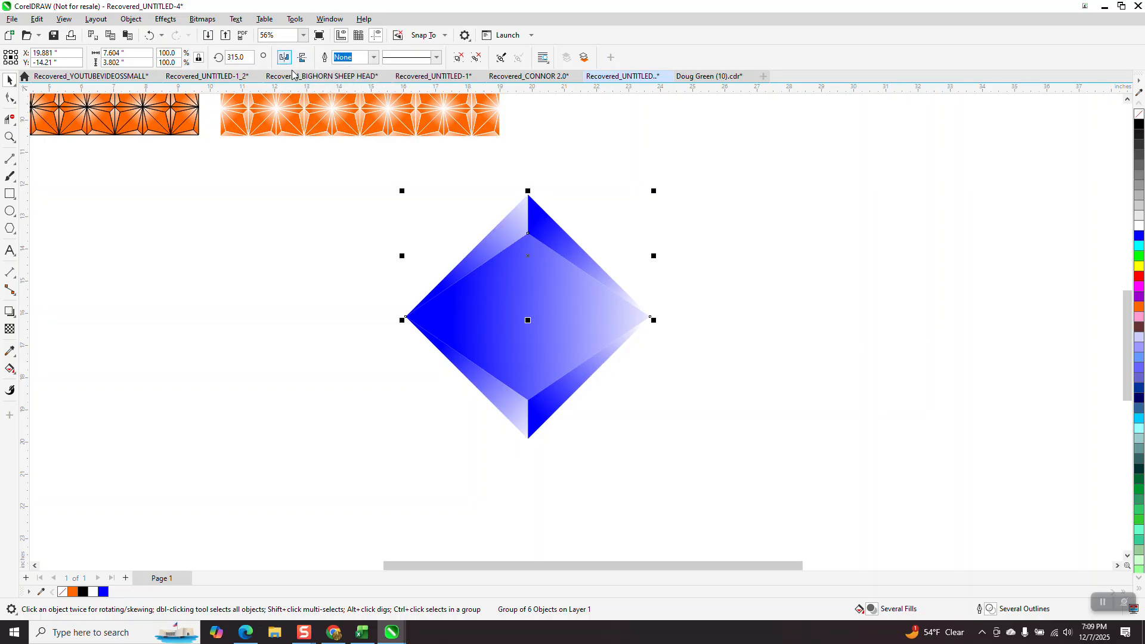
Group the two triangles together and rotate the group by 45 degrees into an upright square tile.
drag(367, 172, 732, 477)
key(ctrl+g)
click(239, 57)
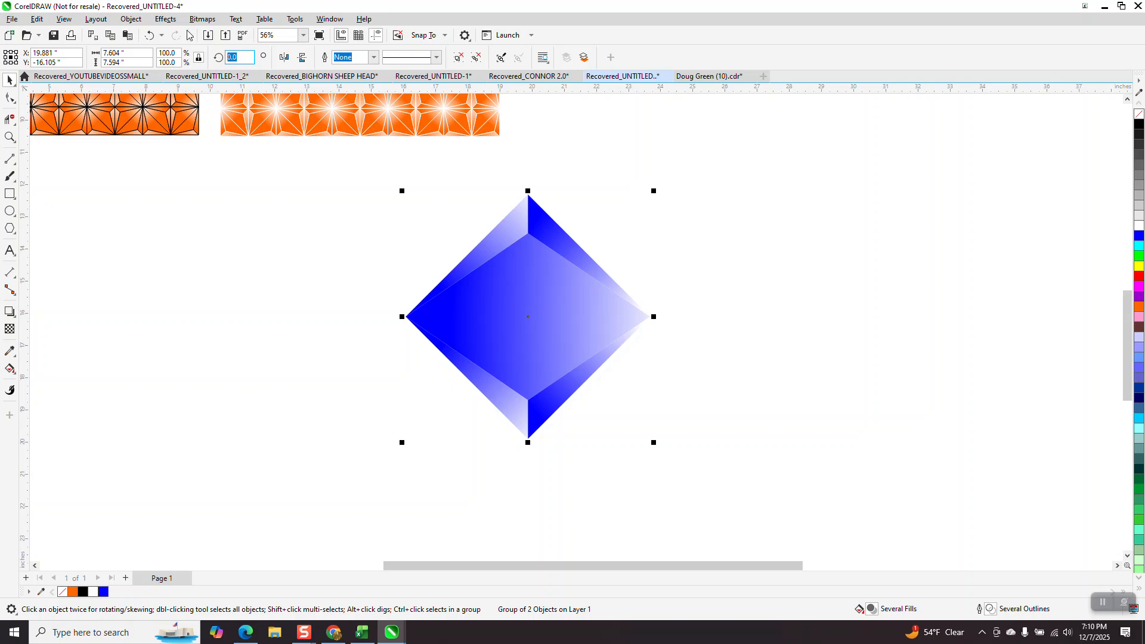
key(Return)
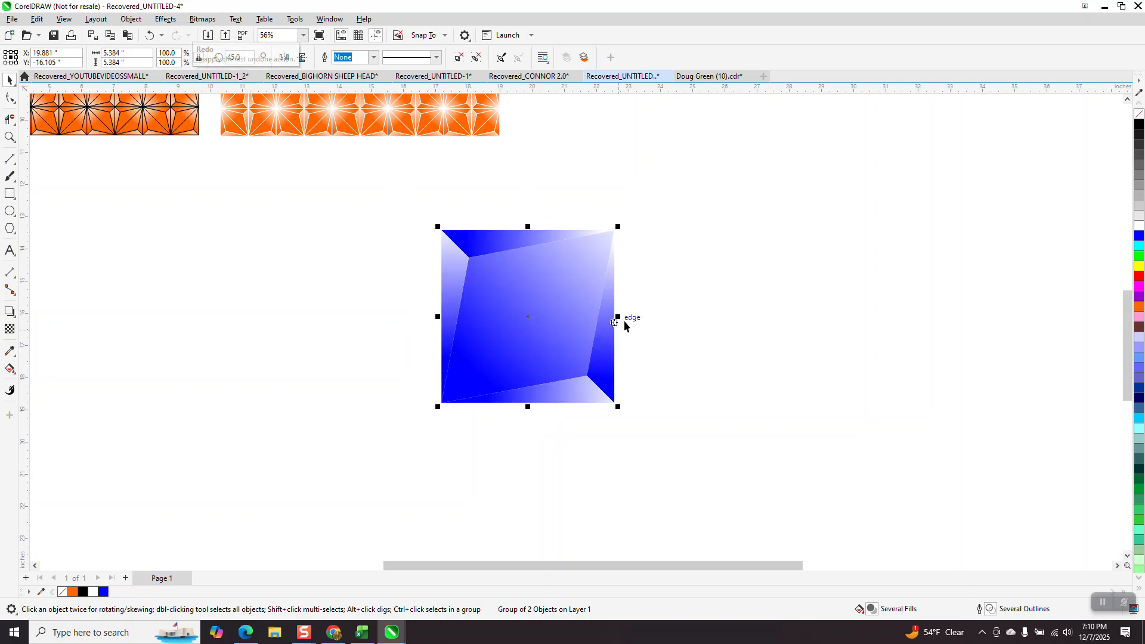
Resize the square tile proportionally to a width of 4 inches.
click(134, 57)
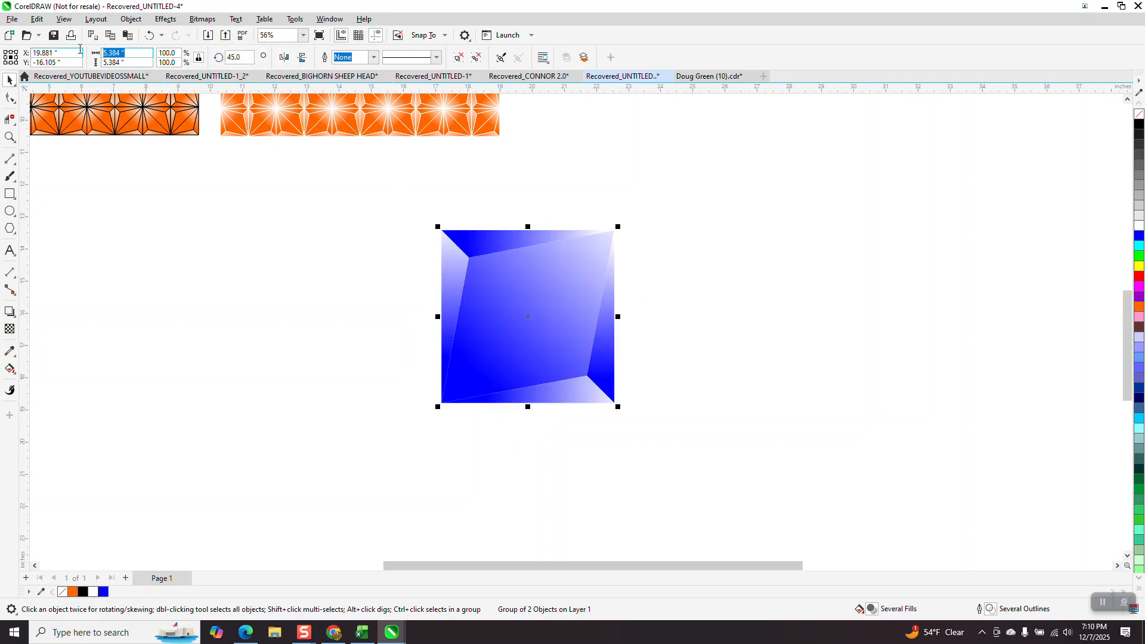
text(4)
key(Return)
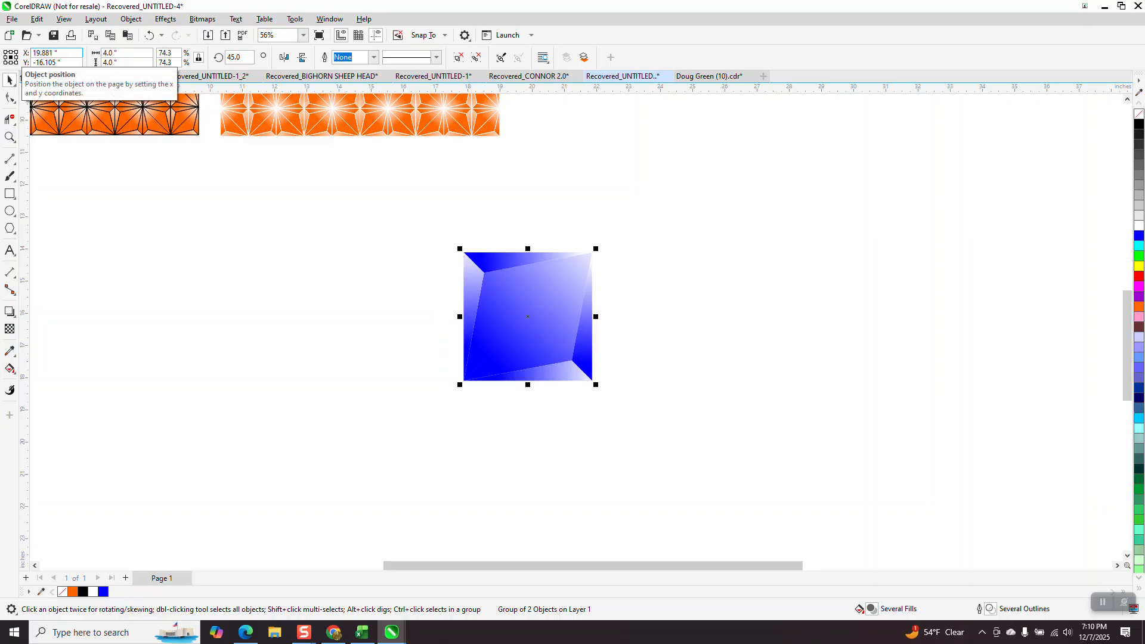
Set the nudge distance to 4 inches and add a horizontally mirrored copy of the tile against its right side.
click(577, 217)
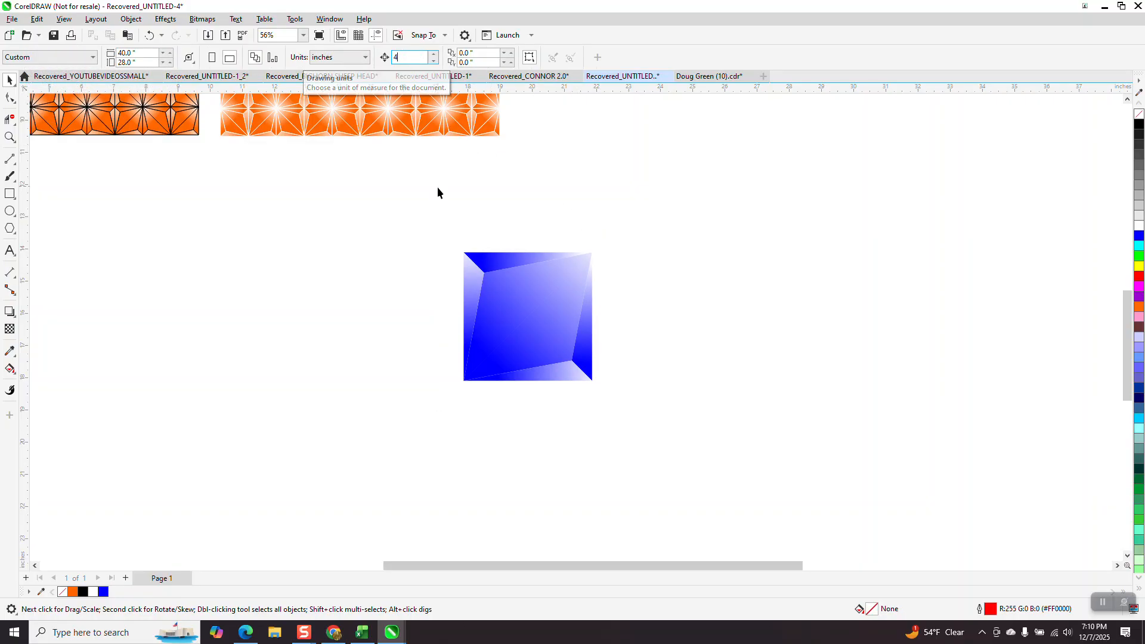
click(504, 301)
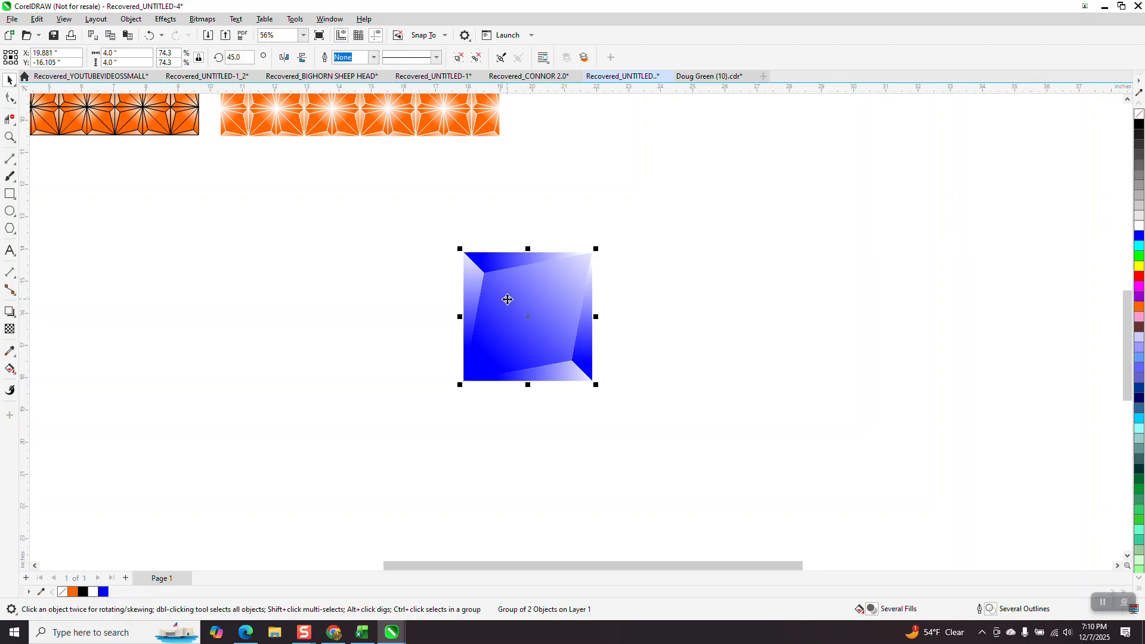
drag(460, 316, 664, 342)
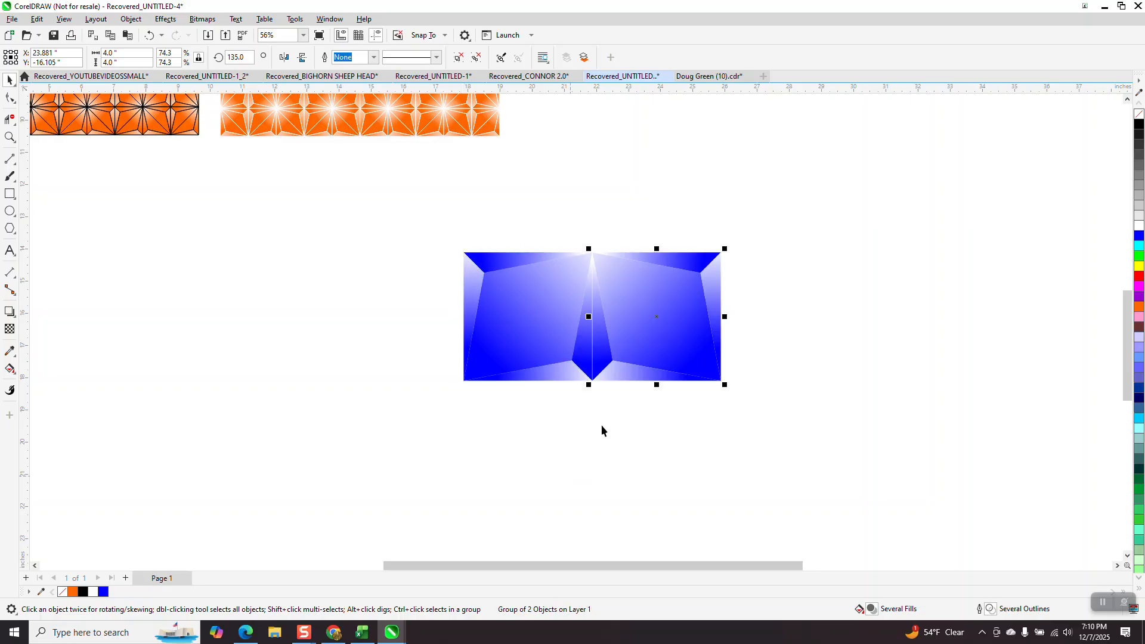
Set the nudge distance to 0.01 inches and nudge the right-hand tile down by 0.07 inches.
click(575, 148)
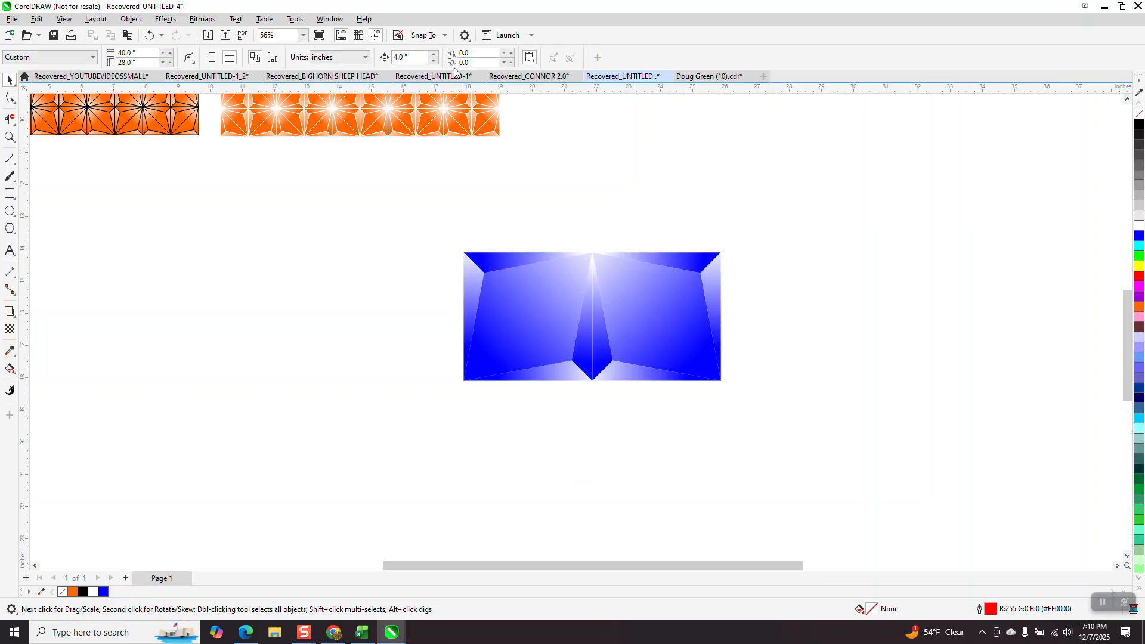
drag(411, 58, 254, 59)
text(.0)
click(634, 272)
key(Down)
key(Down)
key(Down)
key(Down)
key(Down)
key(Down)
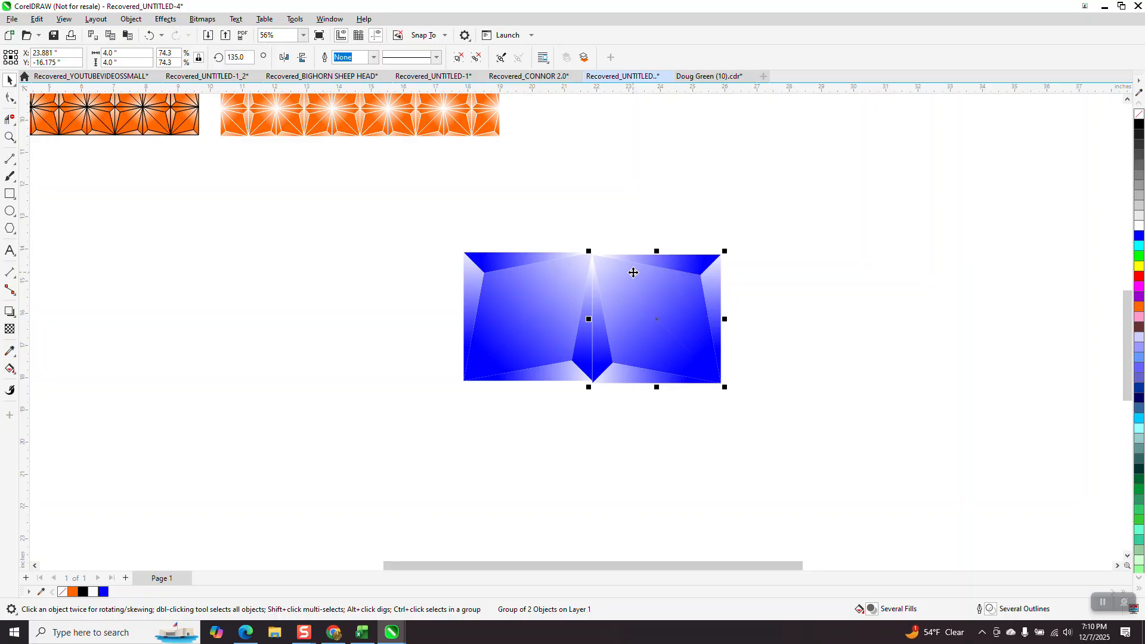
Nudge the right-hand tile up 0.05 inches and left 0.02 inches to close the seam with its neighbour.
click(10, 137)
drag(567, 241, 768, 436)
click(10, 79)
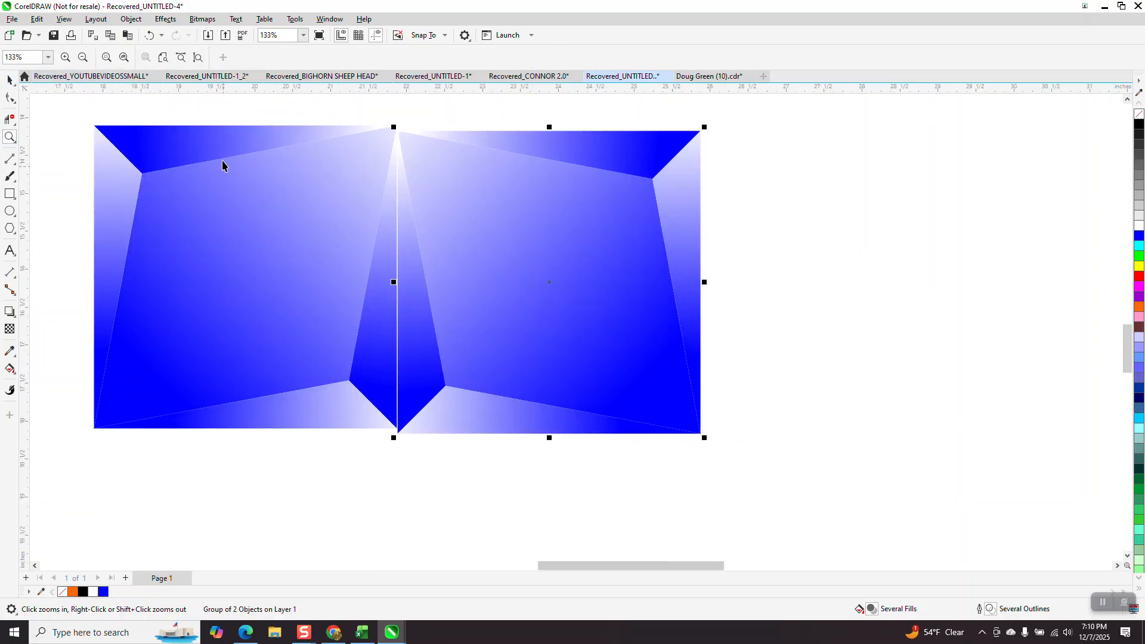
key(Up)
key(Up)
key(Up)
key(Up)
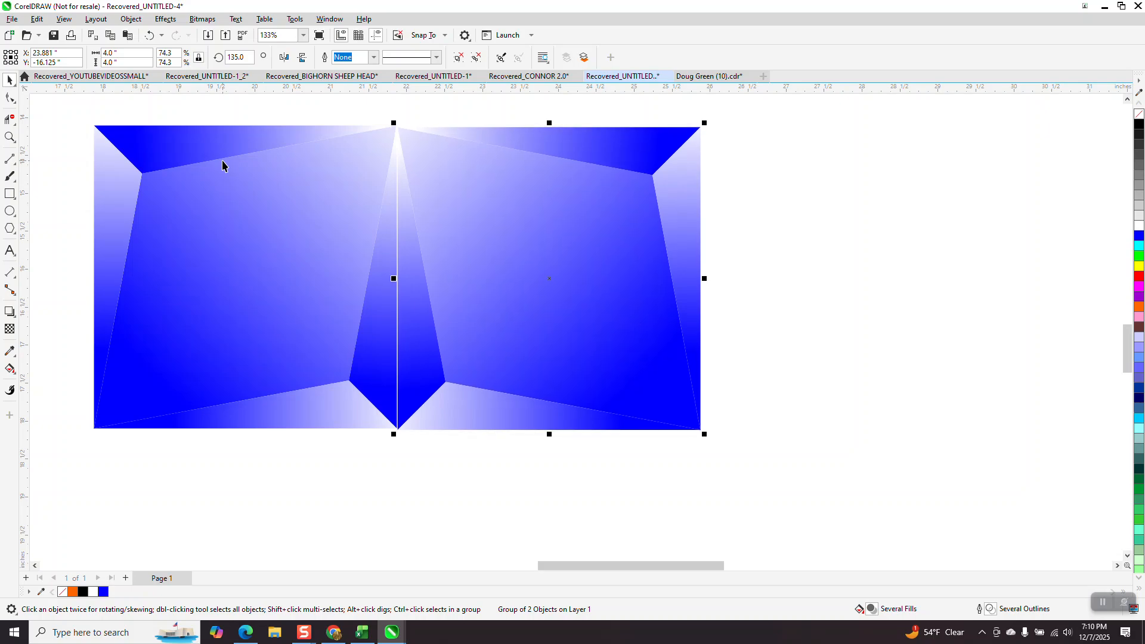
key(Left)
key(Left)
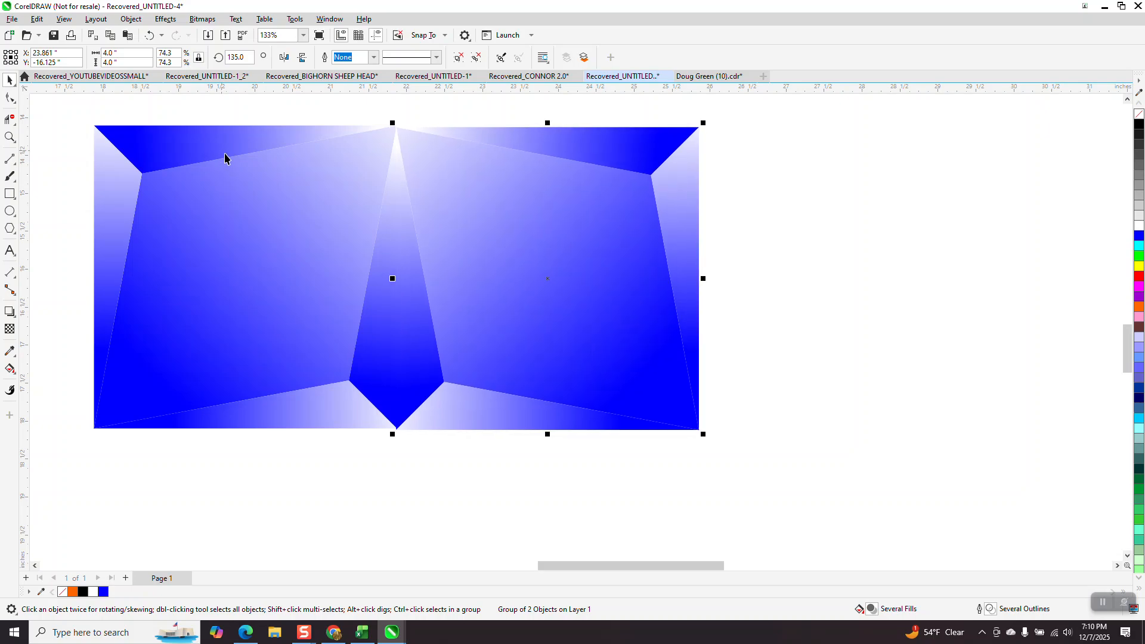
Group the two side-by-side tiles together.
scroll(225, 157, down, 1)
scroll(263, 227, down, 1)
drag(99, 145, 582, 373)
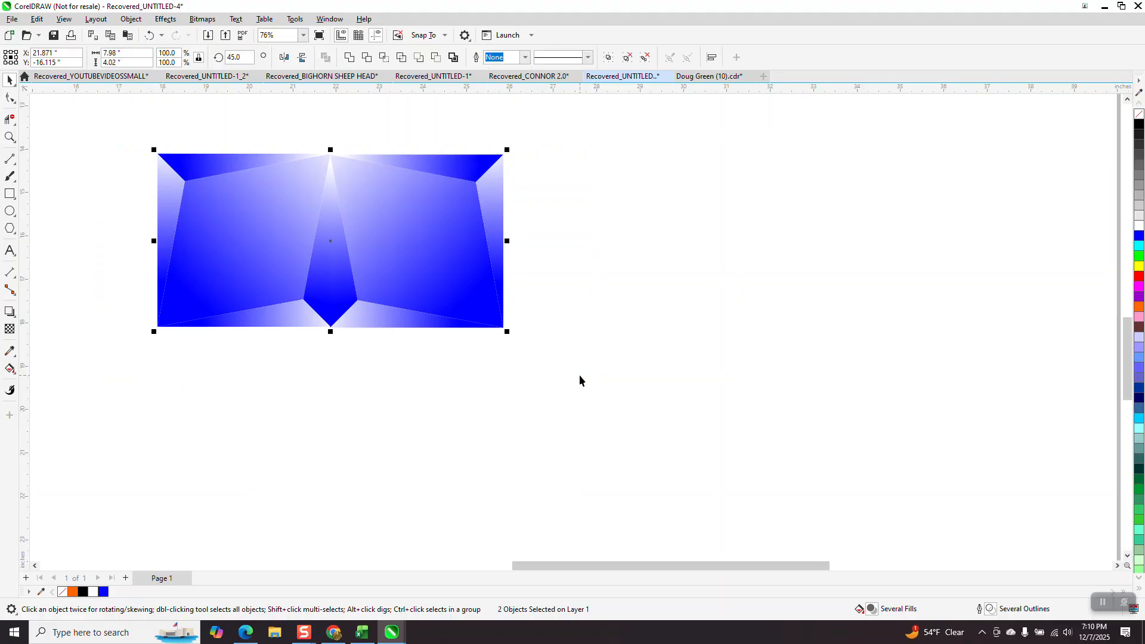
key(ctrl+g)
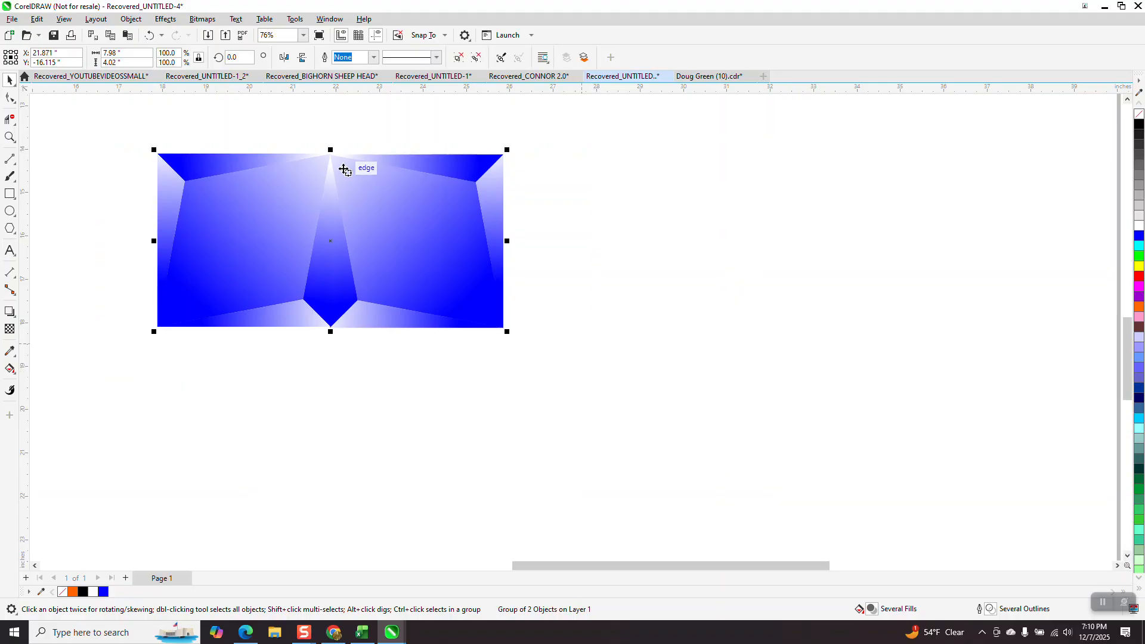
Add a vertically mirrored copy of the grouped tiles below the original and nudge it up to close the seam.
drag(330, 149, 331, 506)
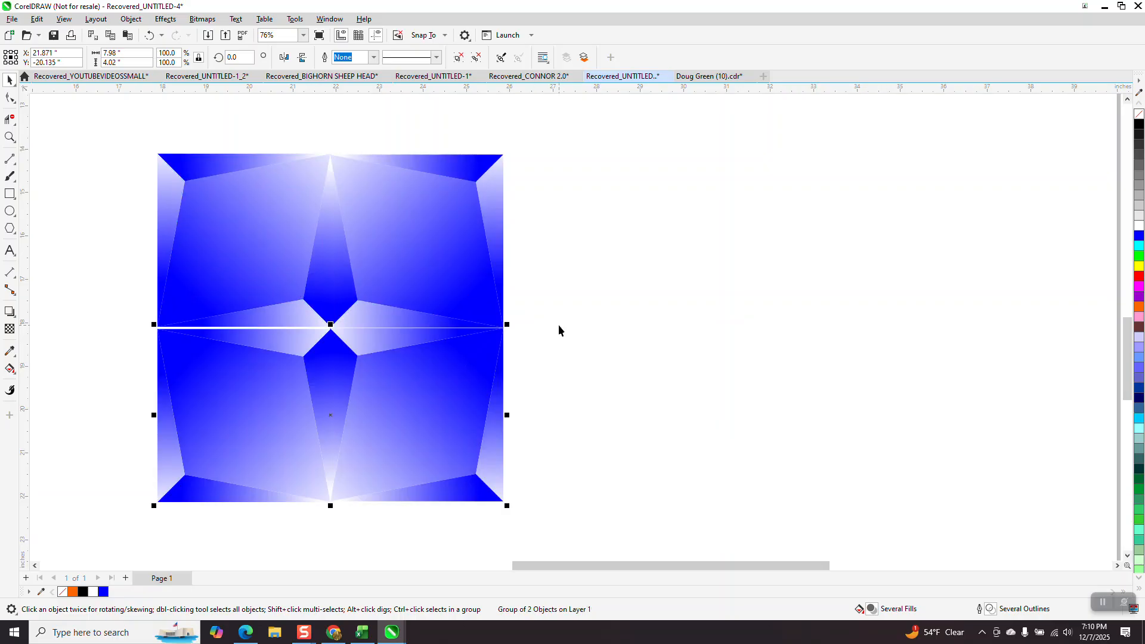
key(Up)
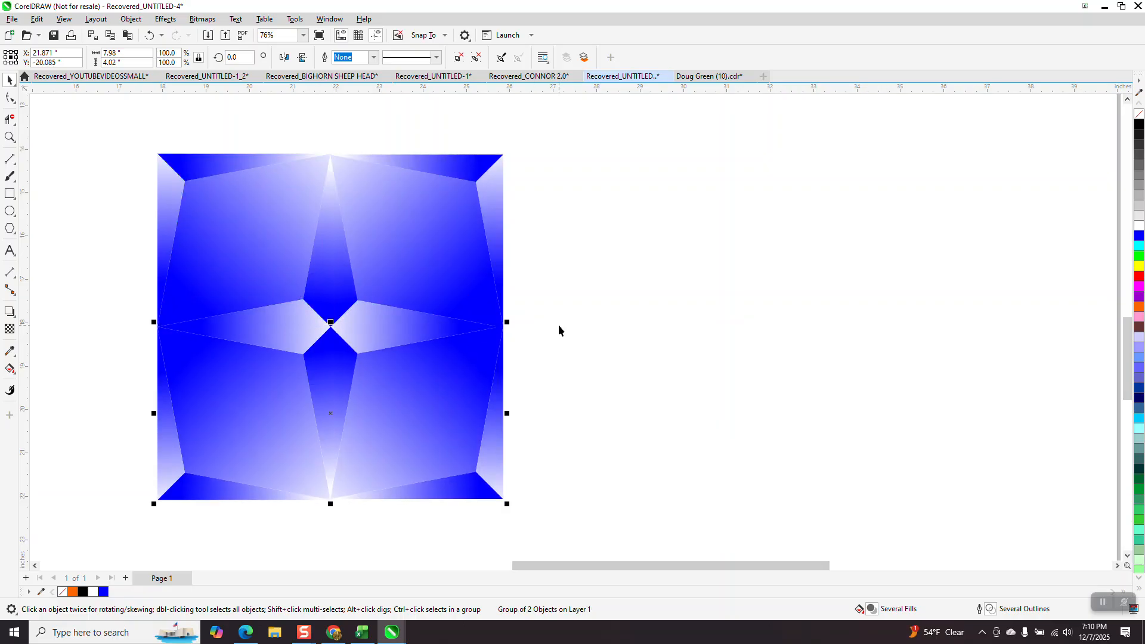
click(584, 331)
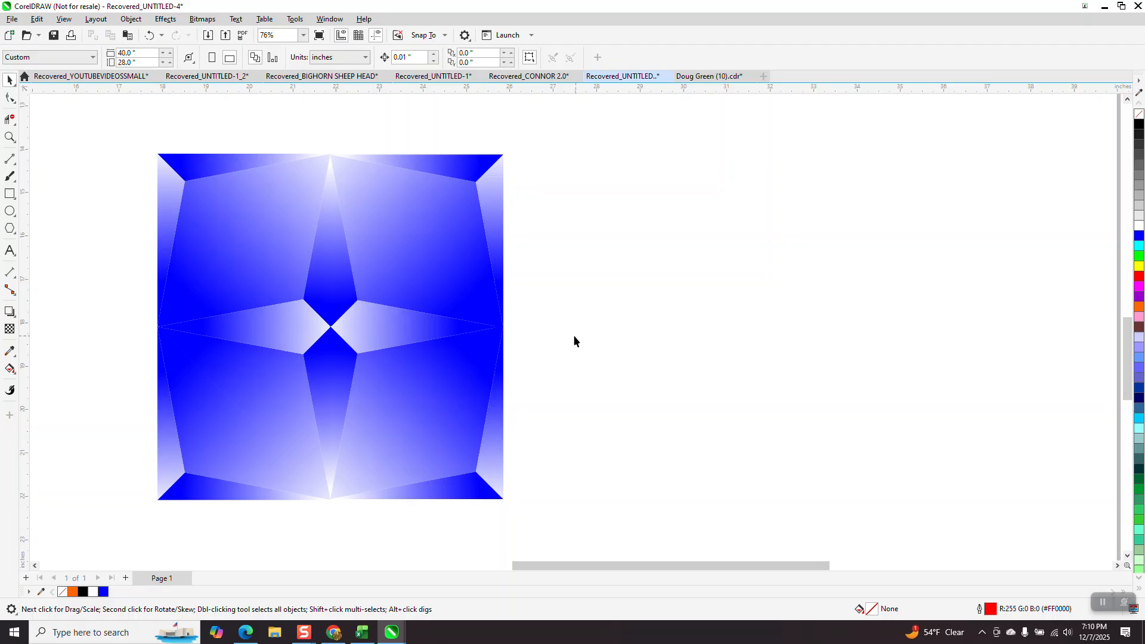
Select the upper and lower tile groups, unlock the size ratio and set both width and height to 8 inches.
scroll(495, 292, down, 2)
drag(216, 240, 545, 479)
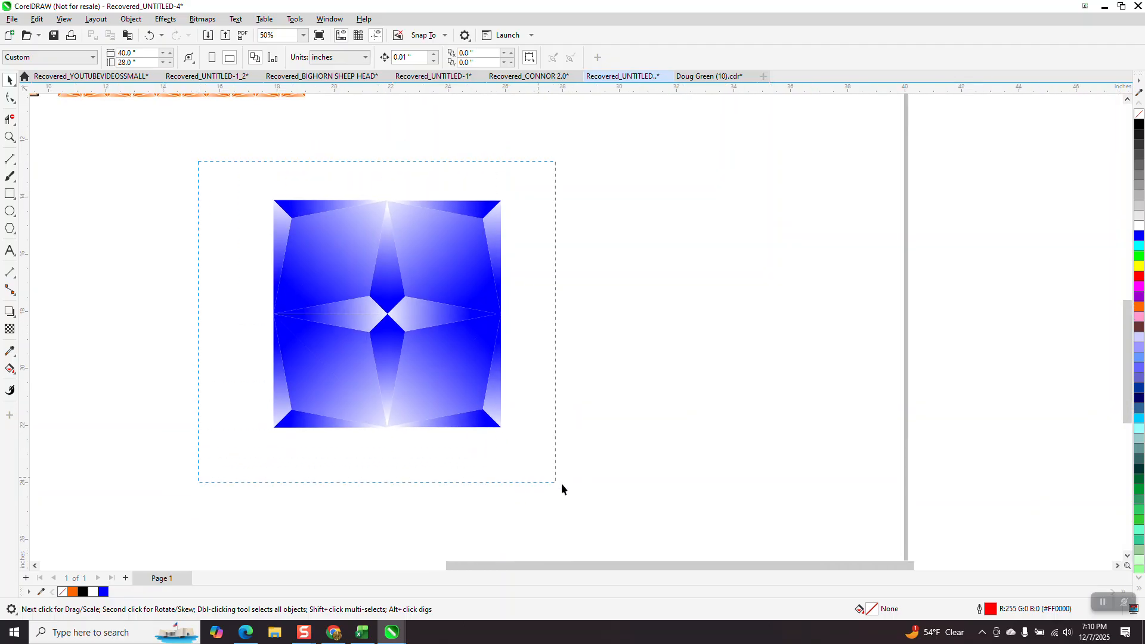
click(352, 385)
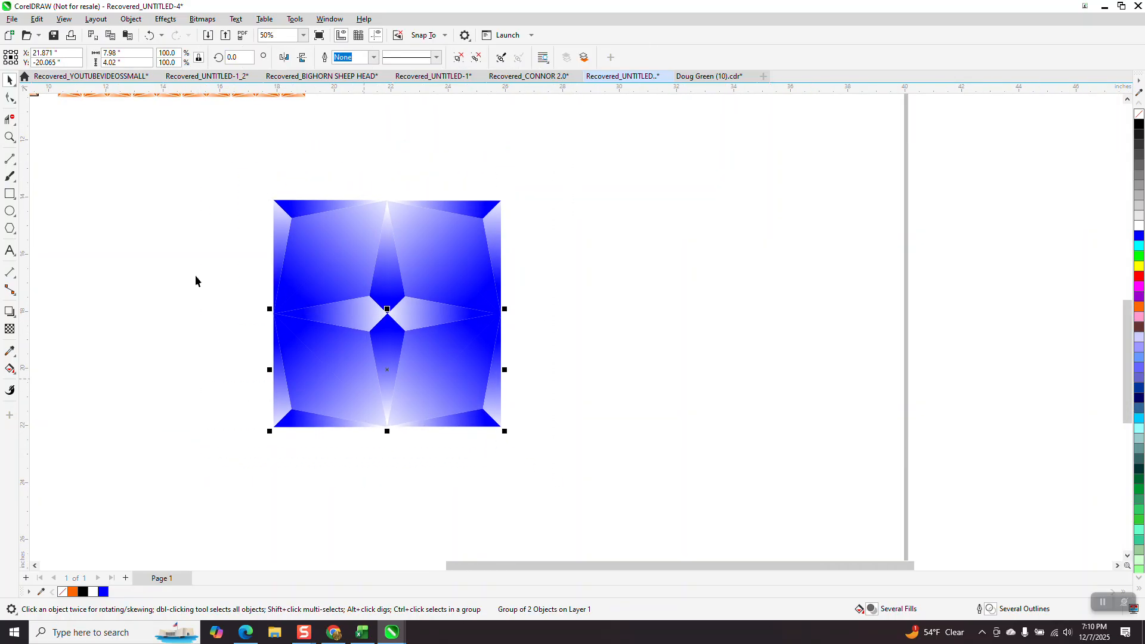
click(233, 222)
drag(245, 174, 581, 488)
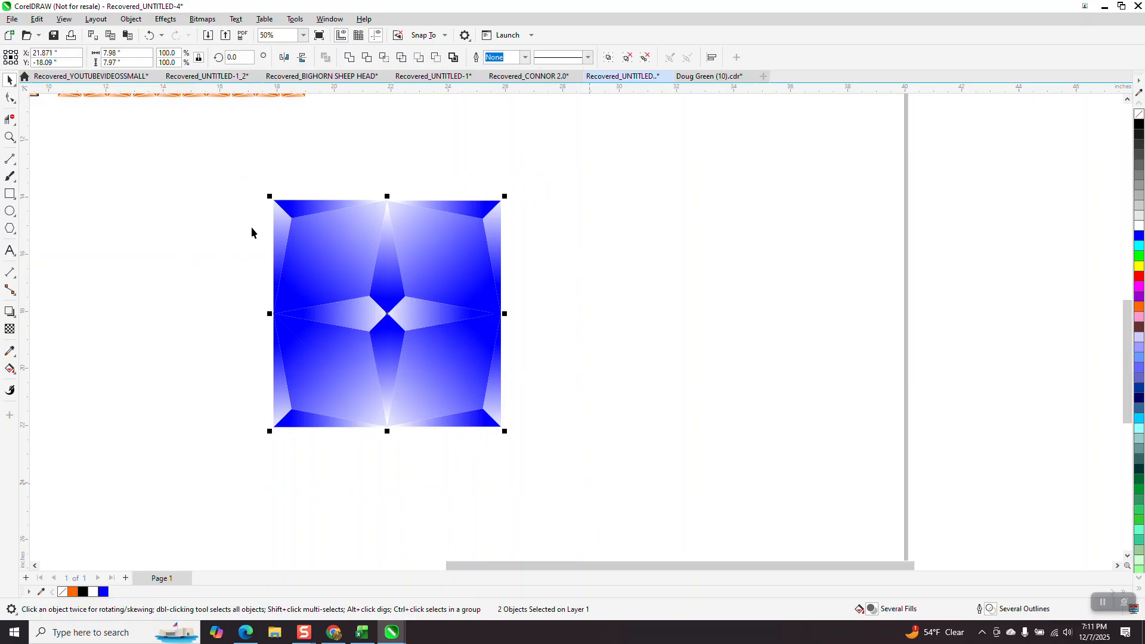
drag(131, 54, 88, 65)
text(8)
drag(122, 62, 80, 64)
text(8)
key(Return)
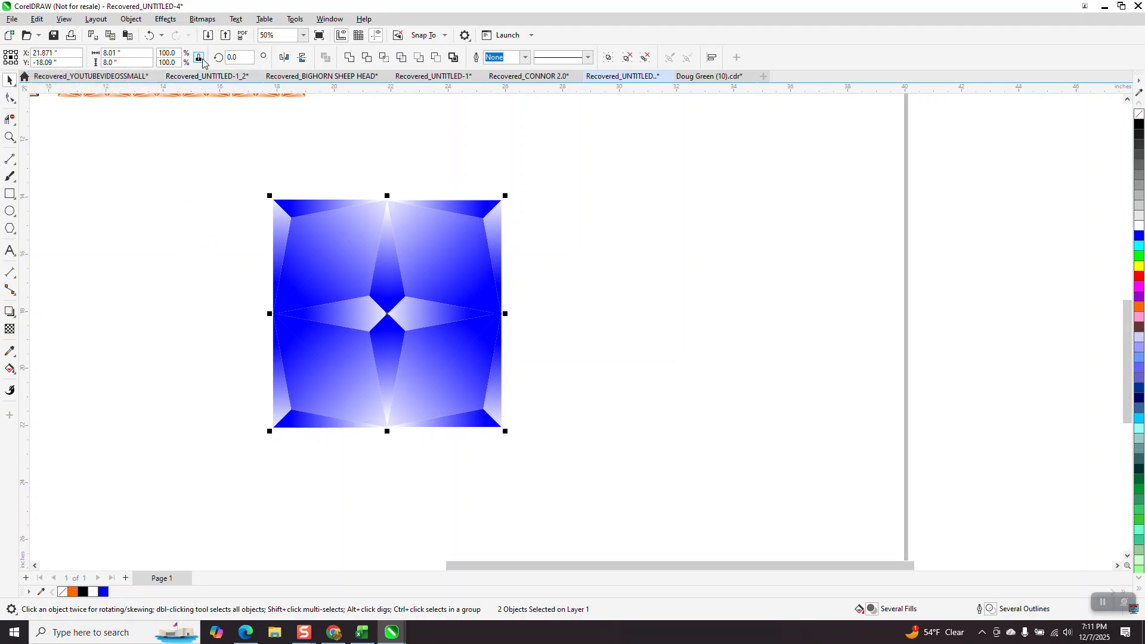
drag(143, 53, 100, 54)
text(8)
key(Return)
Group the 8-inch tile and add a horizontally mirrored copy on its right, nudged left 0.02 inches to close the seam.
drag(225, 165, 557, 460)
key(ctrl+g)
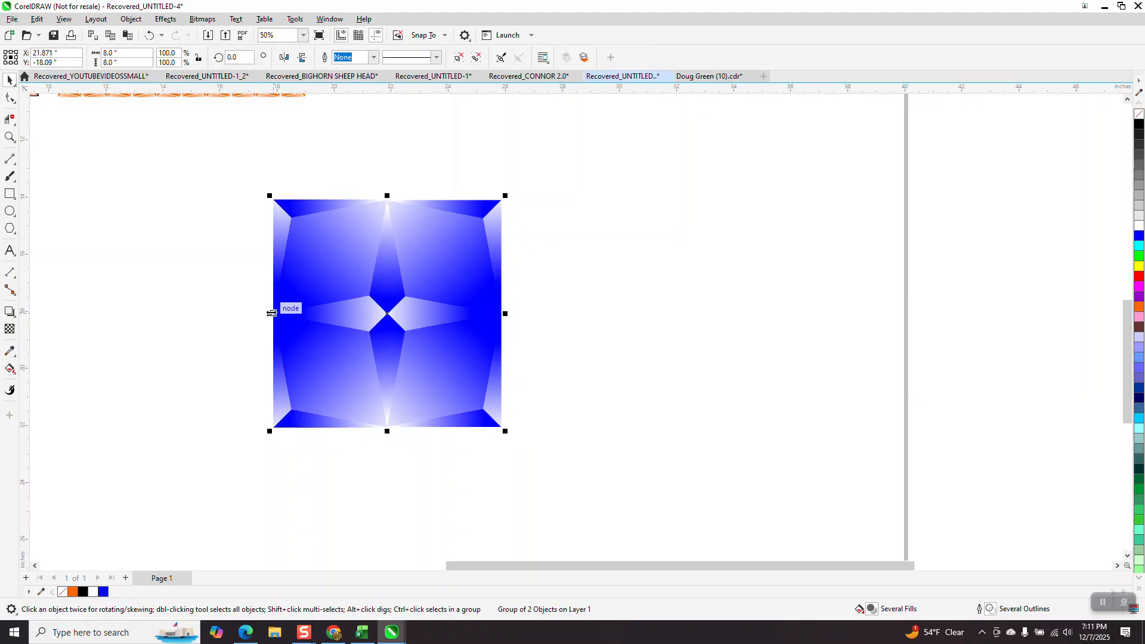
drag(269, 314, 520, 316)
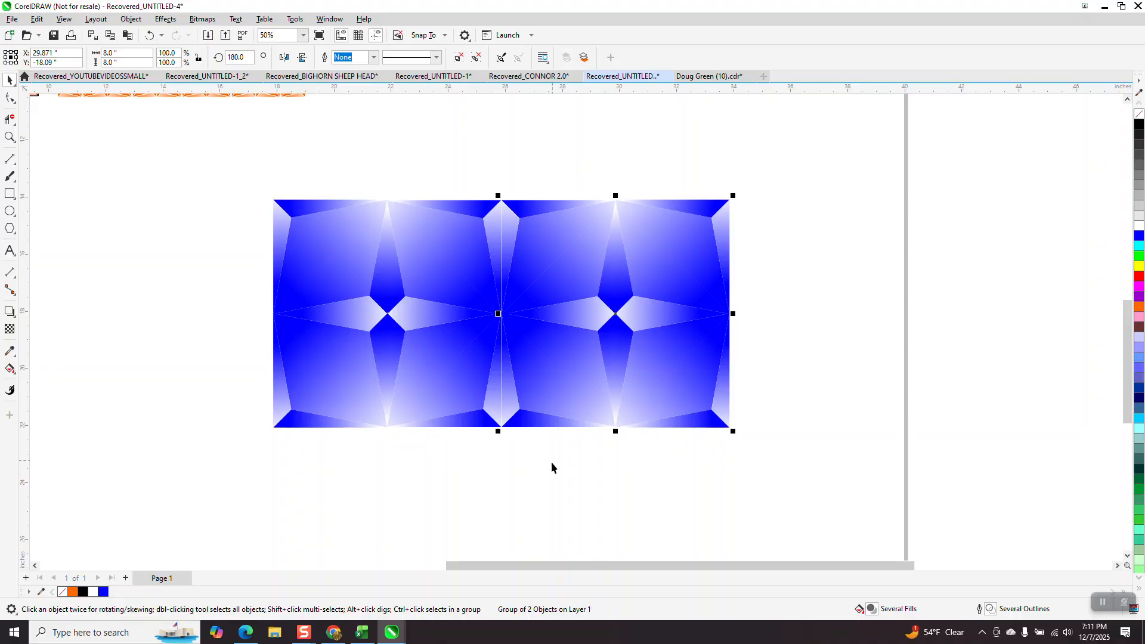
click(448, 157)
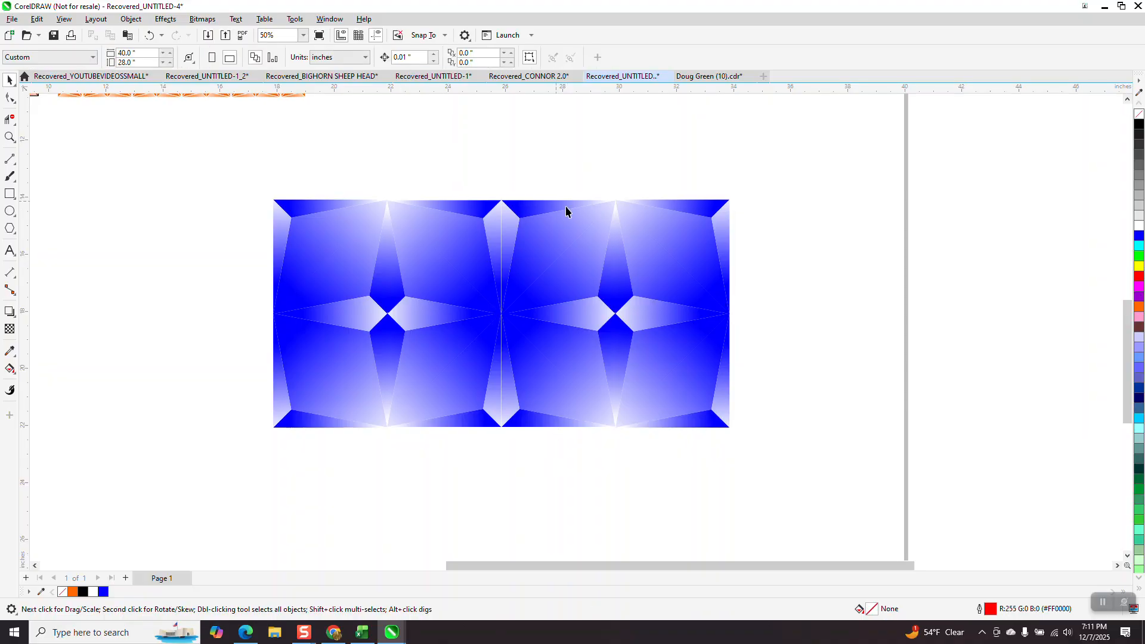
click(588, 226)
key(Left)
key(Left)
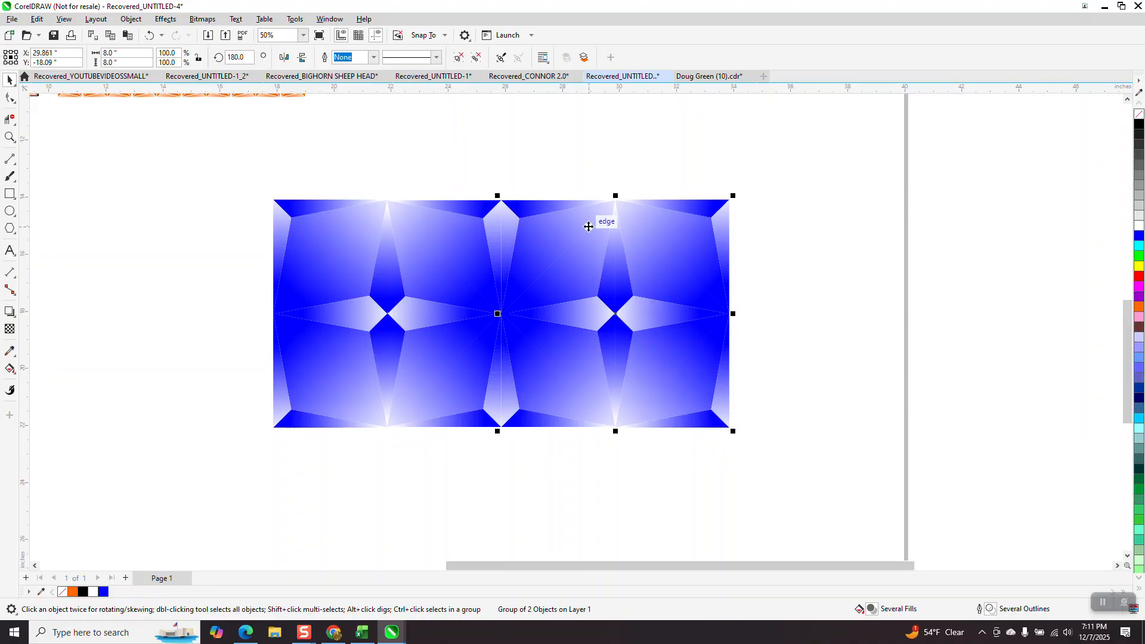
Select both 8-inch tiles and add a horizontally mirrored copy on their right, nudged left 0.03 inches to close the seam.
scroll(555, 199, down, 1)
drag(310, 175, 743, 387)
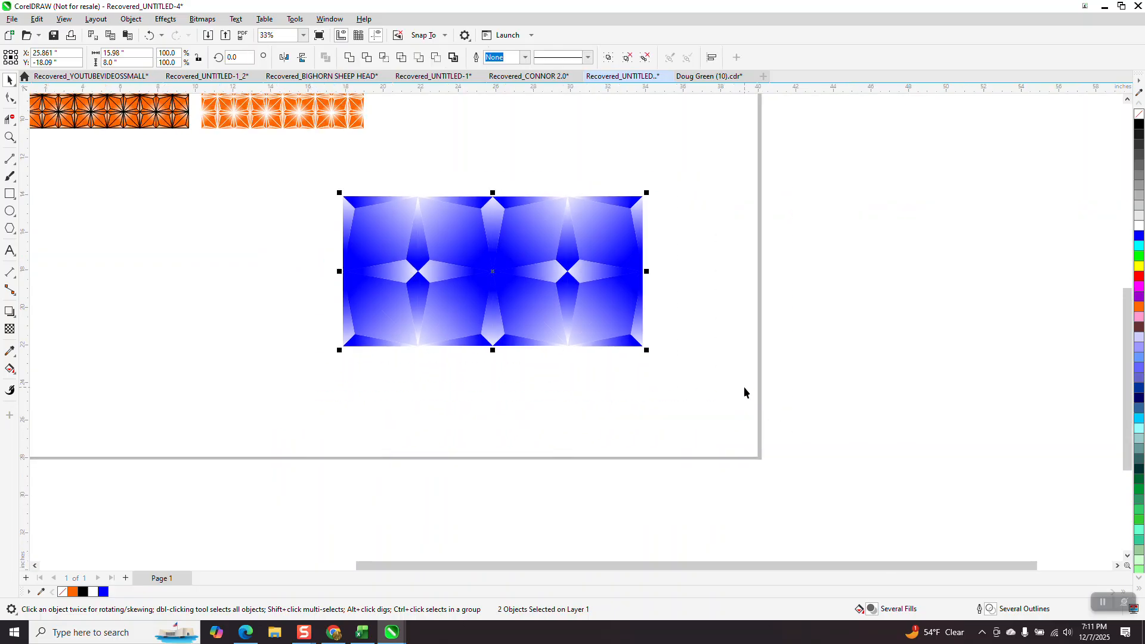
drag(356, 275, 656, 271)
key(Left)
key(Left)
key(Left)
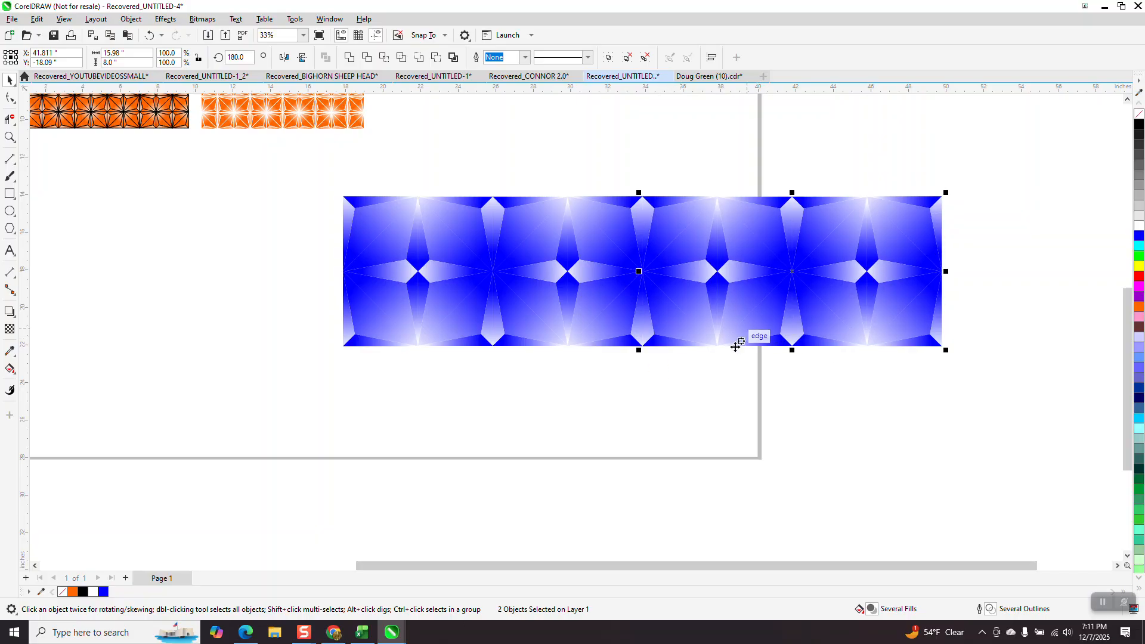
Select the rightmost 8-inch tile of the row and mirror it horizontally.
click(863, 398)
click(865, 314)
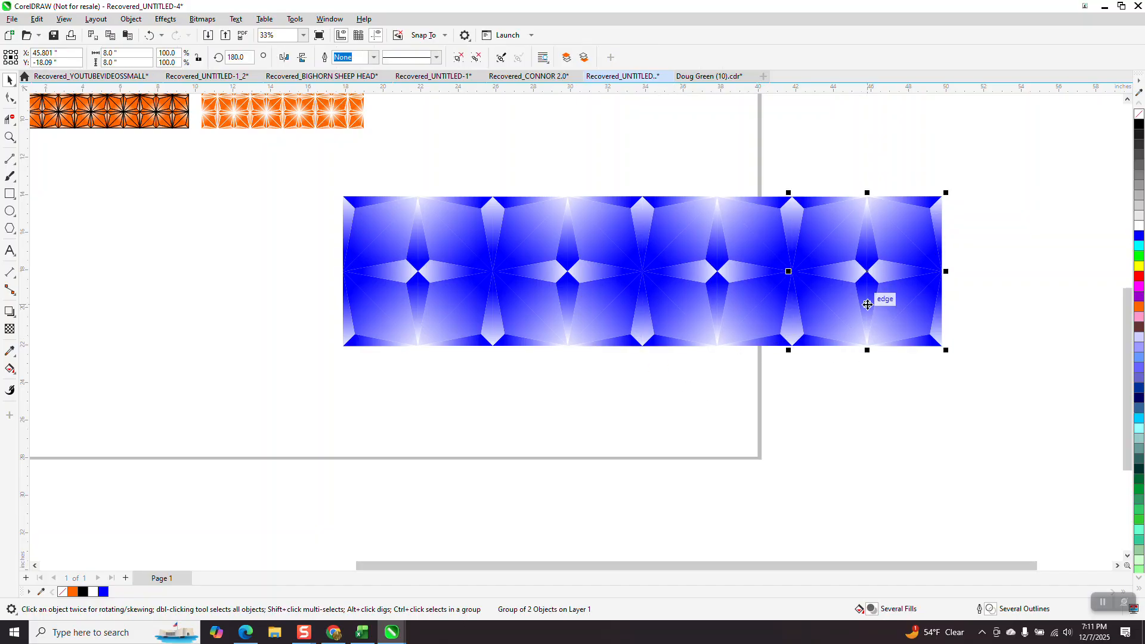
click(284, 60)
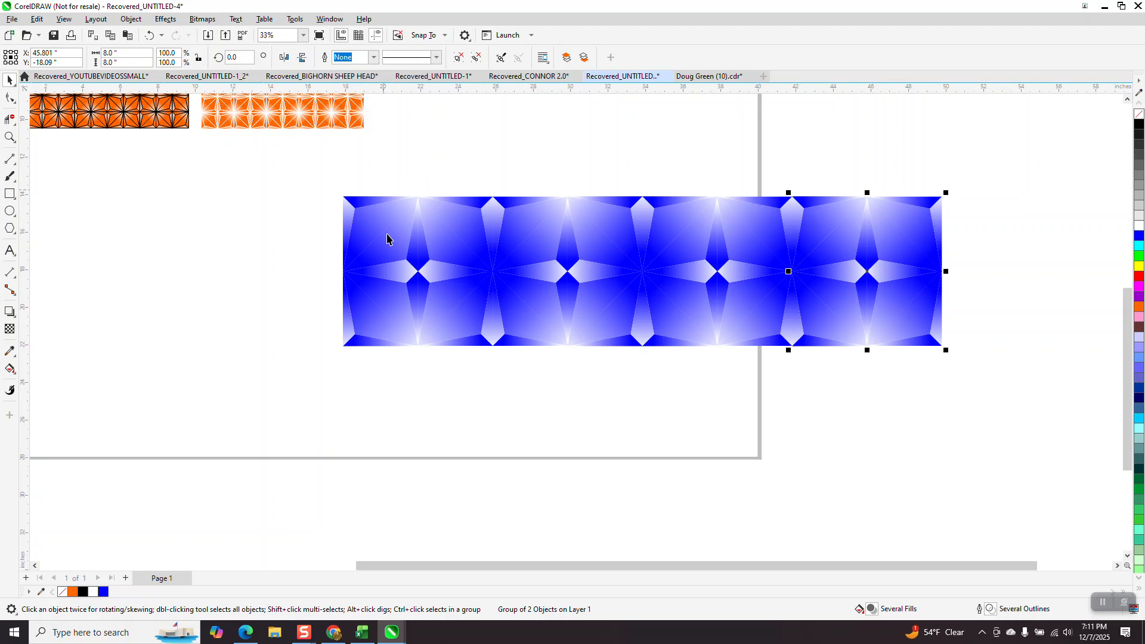
Set the nudge distance to 8 inches and place a copy of the four-tile row directly below the original.
drag(325, 173, 983, 388)
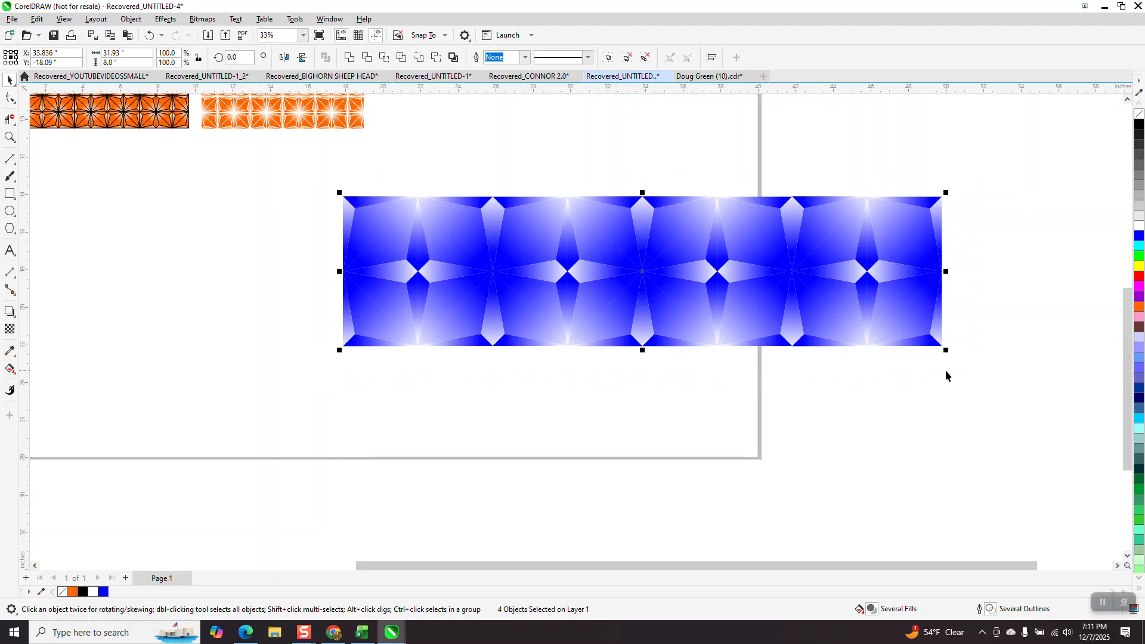
click(591, 126)
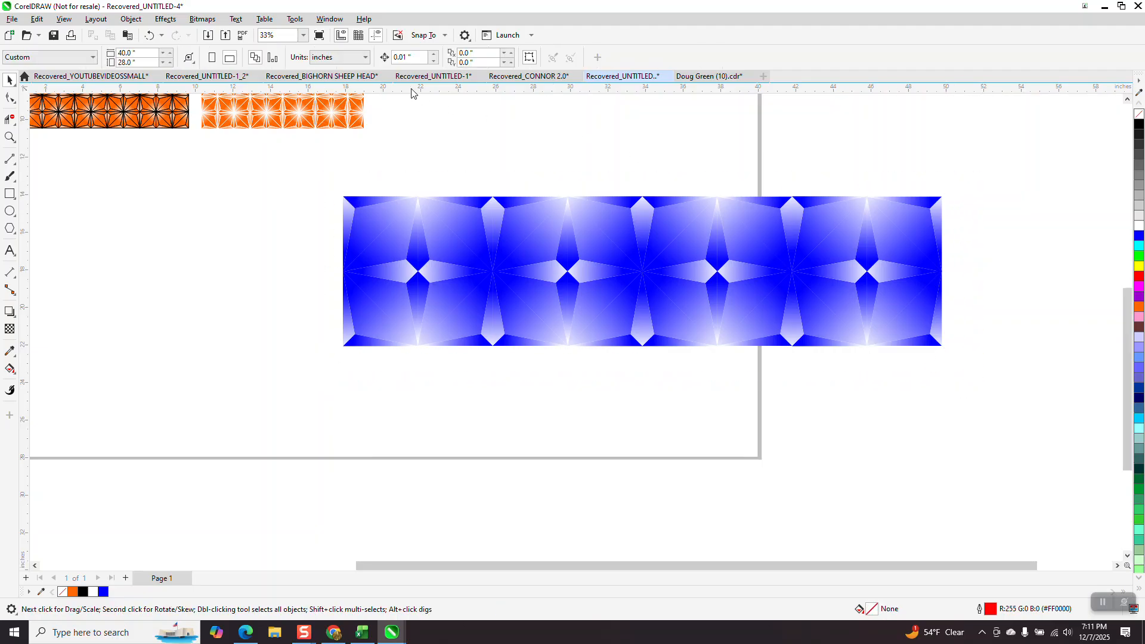
double_click(410, 59)
text(8)
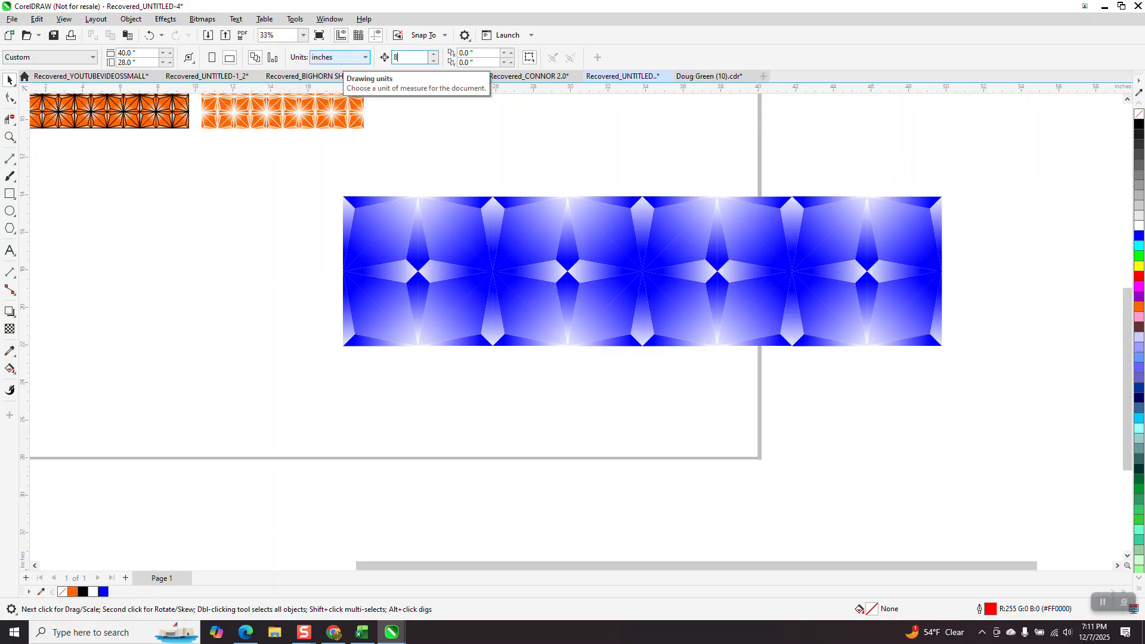
drag(836, 371, 950, 365)
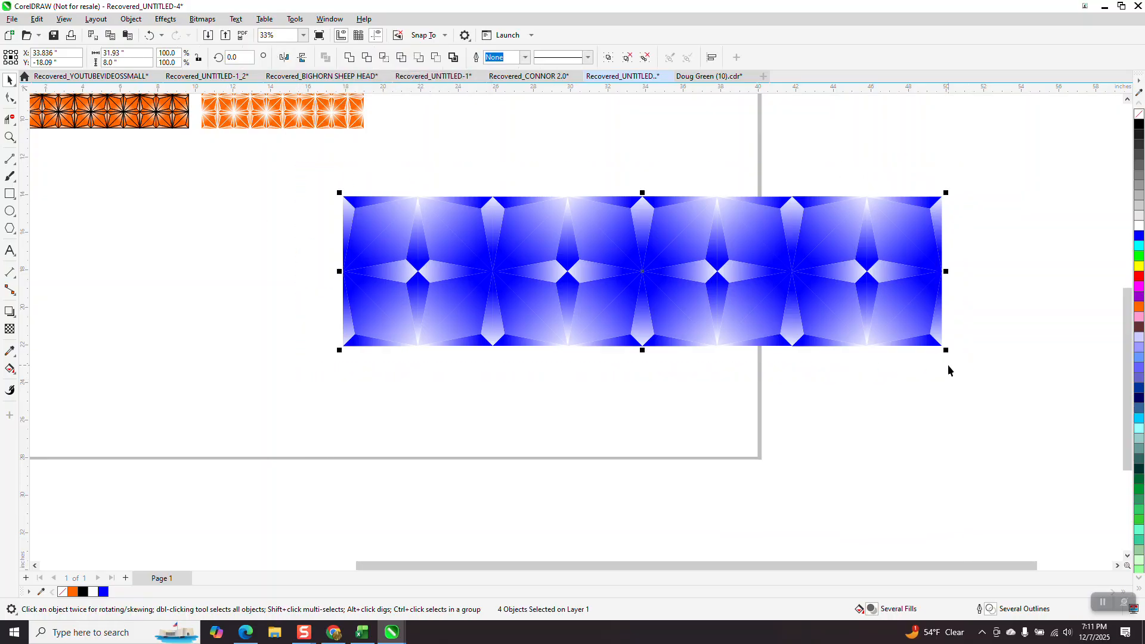
key(KP_Add)
key(Down)
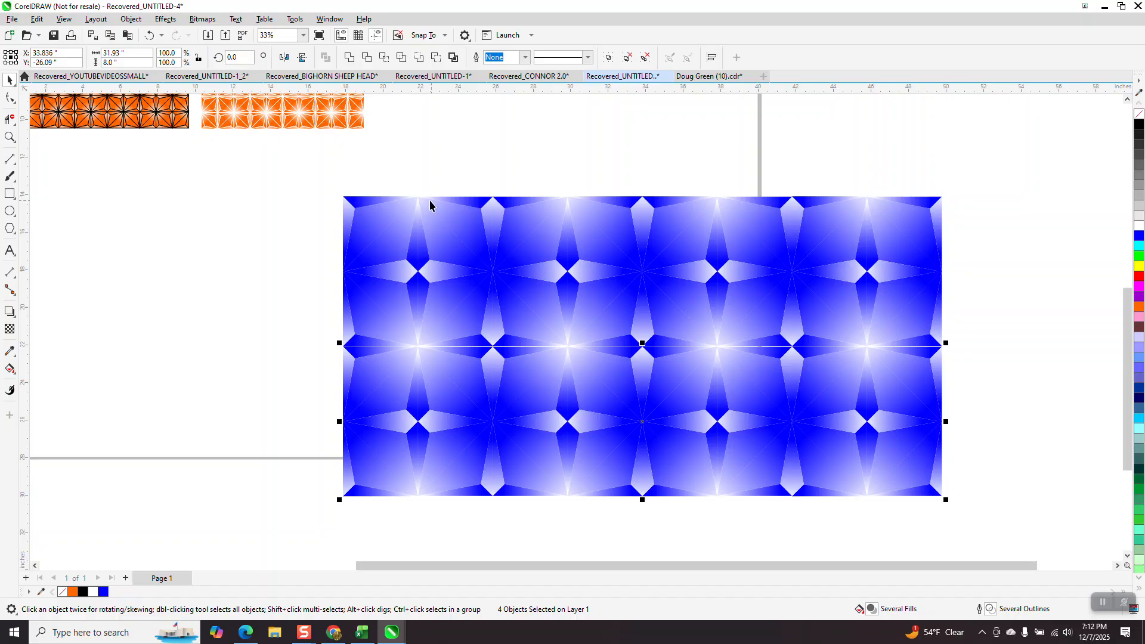
Rotate the leftmost tile of the lower row by 90 degrees.
scroll(388, 255, down, 1)
key(Escape)
click(409, 346)
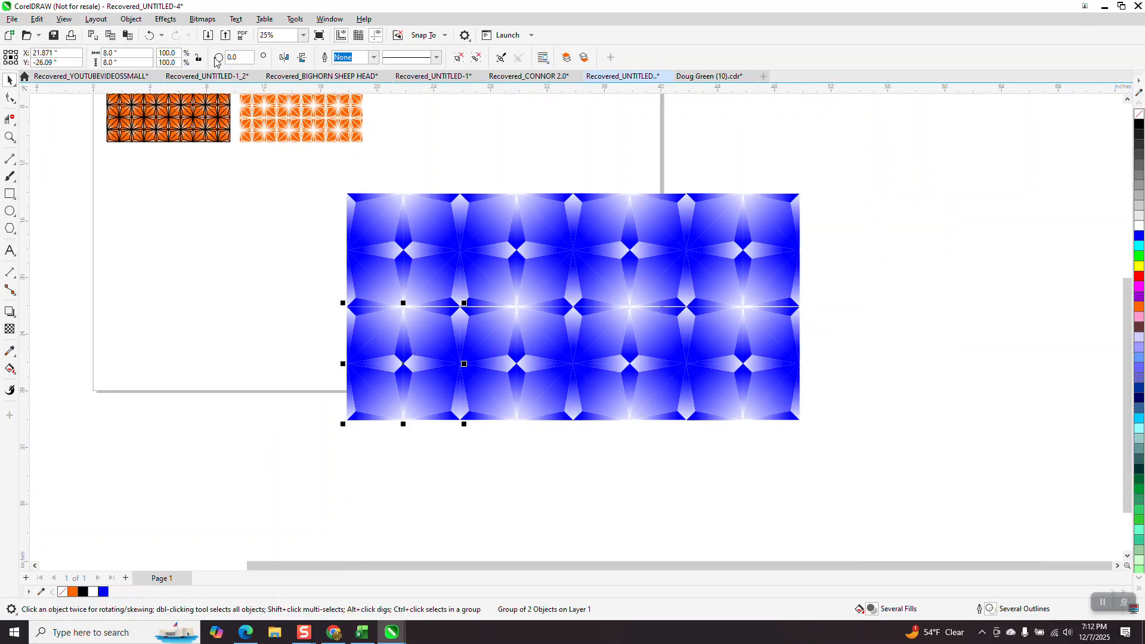
text(90)
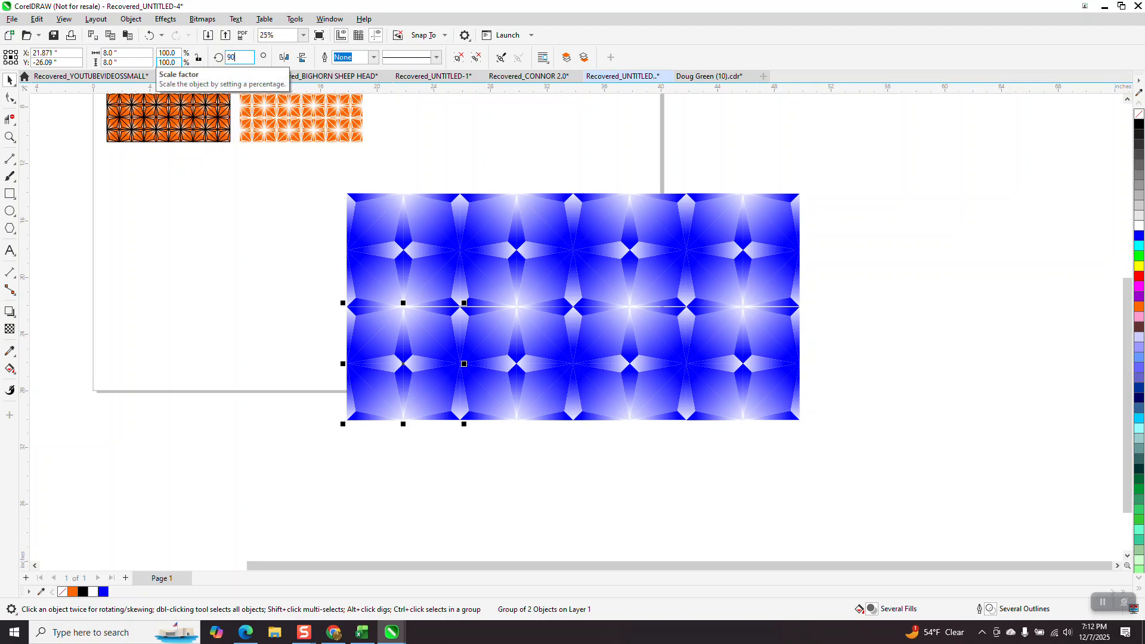
key(Return)
Delete the three unrotated tiles of the lower row.
click(508, 390)
drag(523, 365, 635, 374)
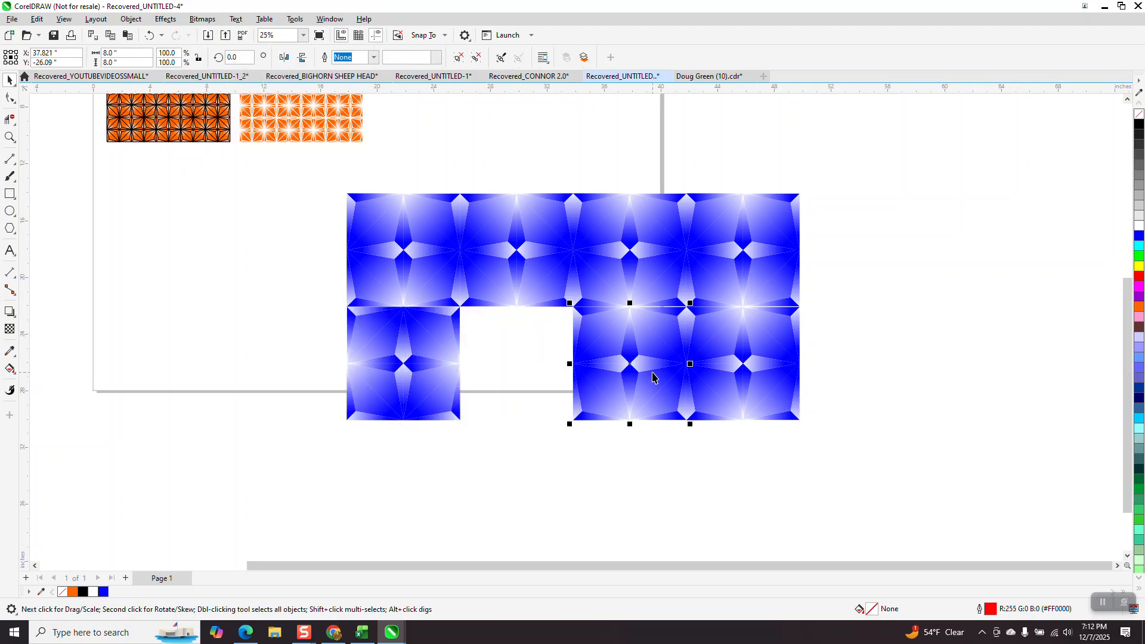
key(Delete)
click(774, 366)
key(Delete)
Duplicate the rotated tile three times to the right at 8-inch spacing to fill the lower row.
click(418, 374)
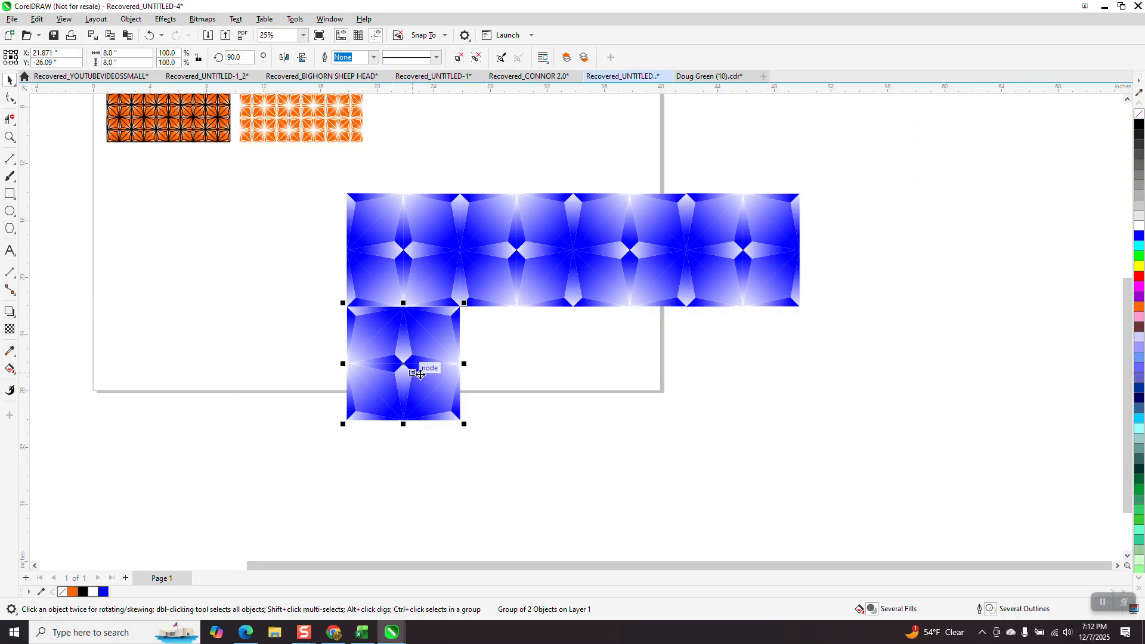
click(401, 146)
click(386, 354)
key(ctrl+d)
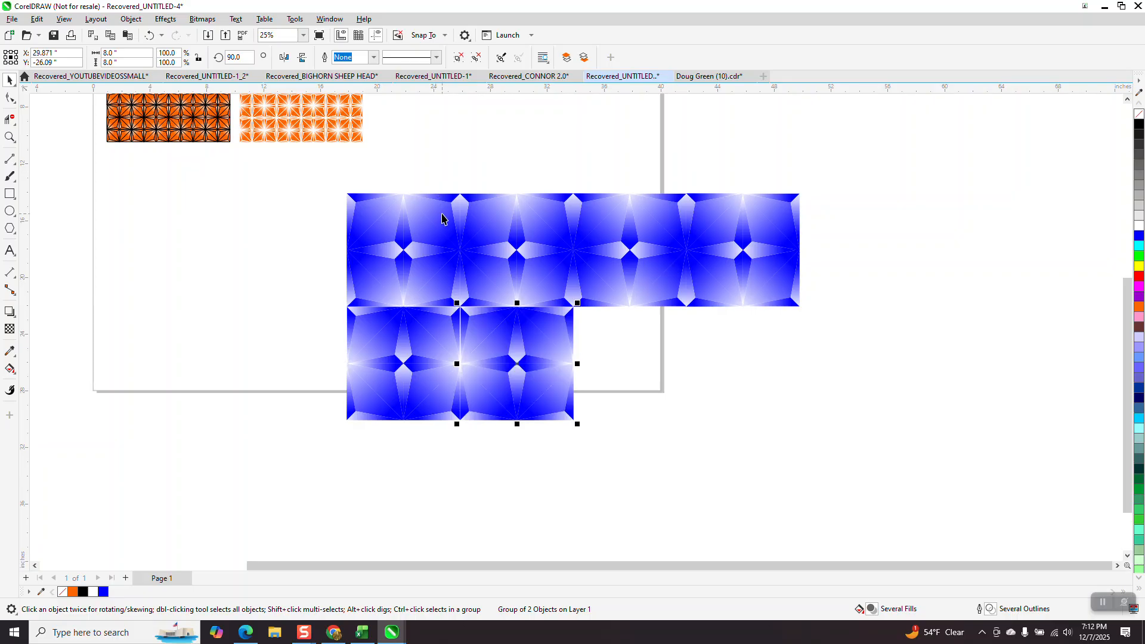
key(ctrl+d)
key(ctrl+d)
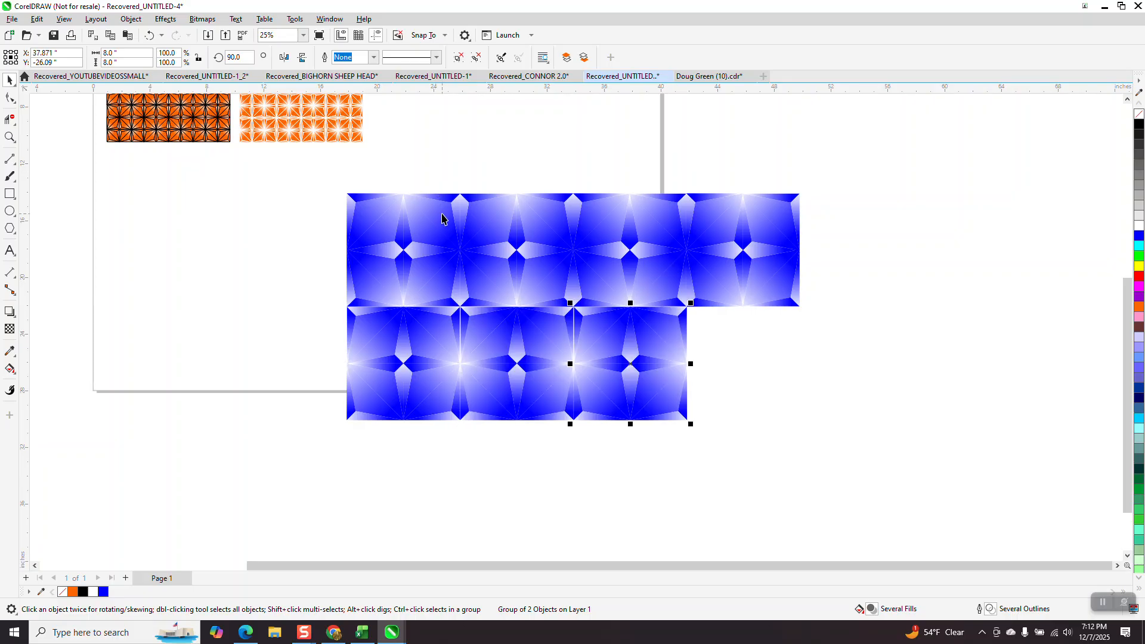
click(910, 460)
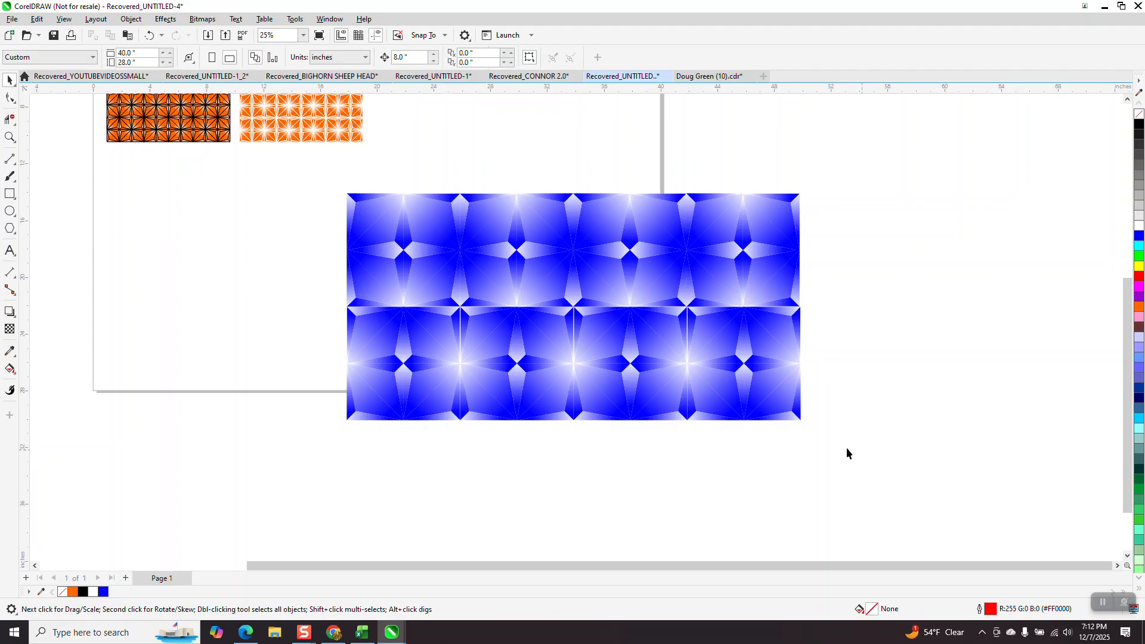
Set the nudge distance to 0.01 inch and nudge the lower row's last tile left and its first tile right 0.04 inches.
click(756, 349)
click(533, 138)
click(411, 57)
text(.01)
click(745, 362)
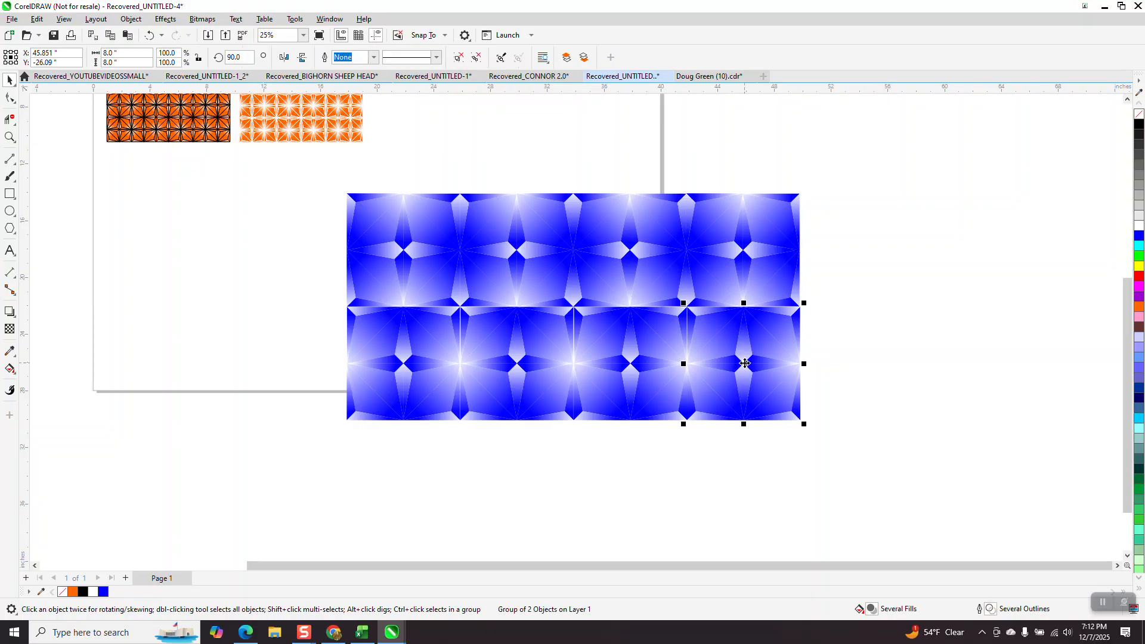
click(366, 384)
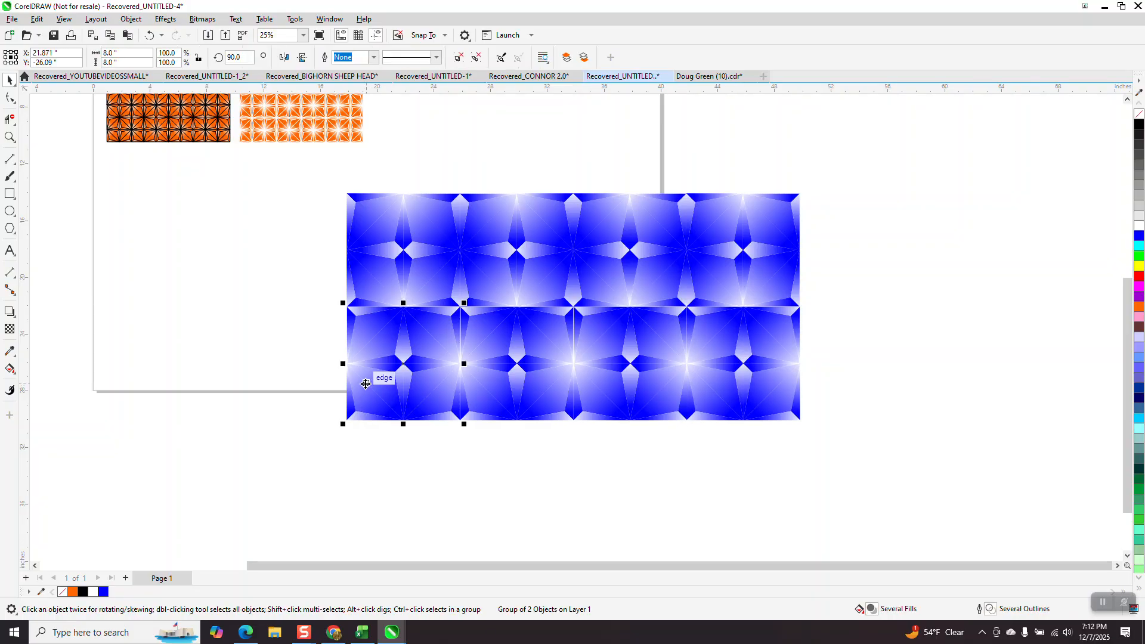
key(Right)
key(Right)
key(Right)
key(Right)
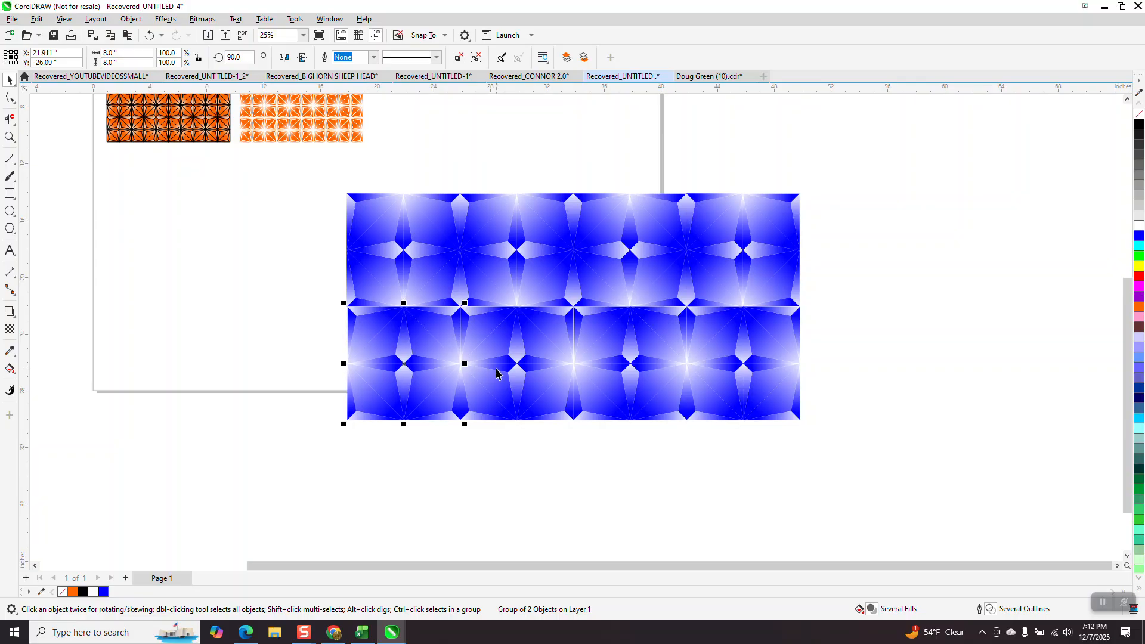
Select the first two tiles of the lower row and nudge them right to close the middle seam.
drag(321, 297, 587, 446)
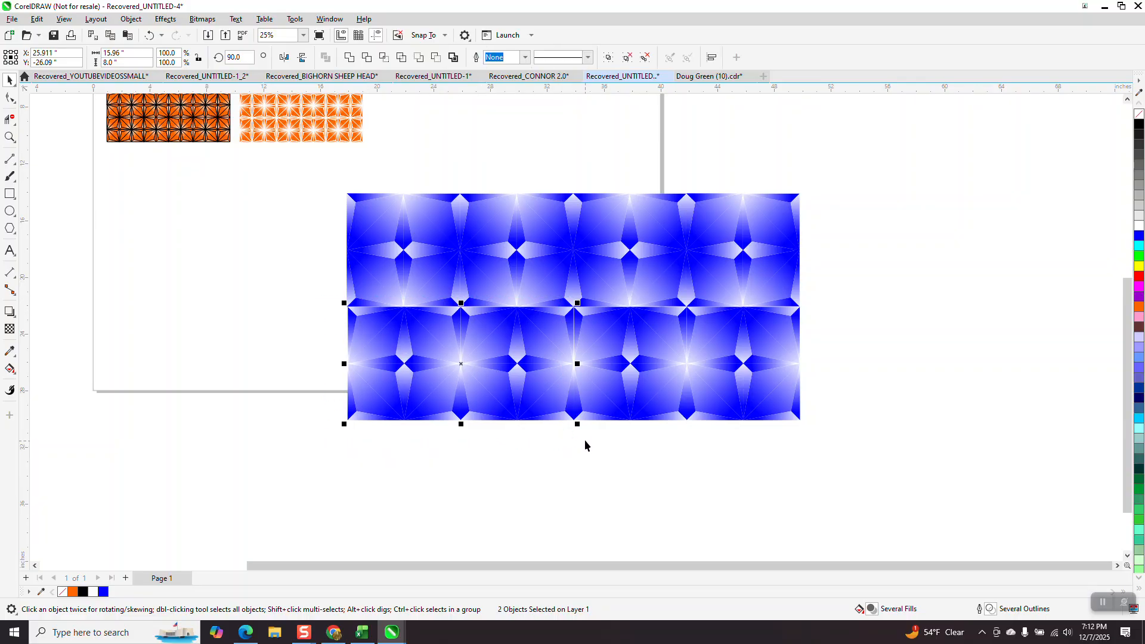
key(Right)
click(594, 438)
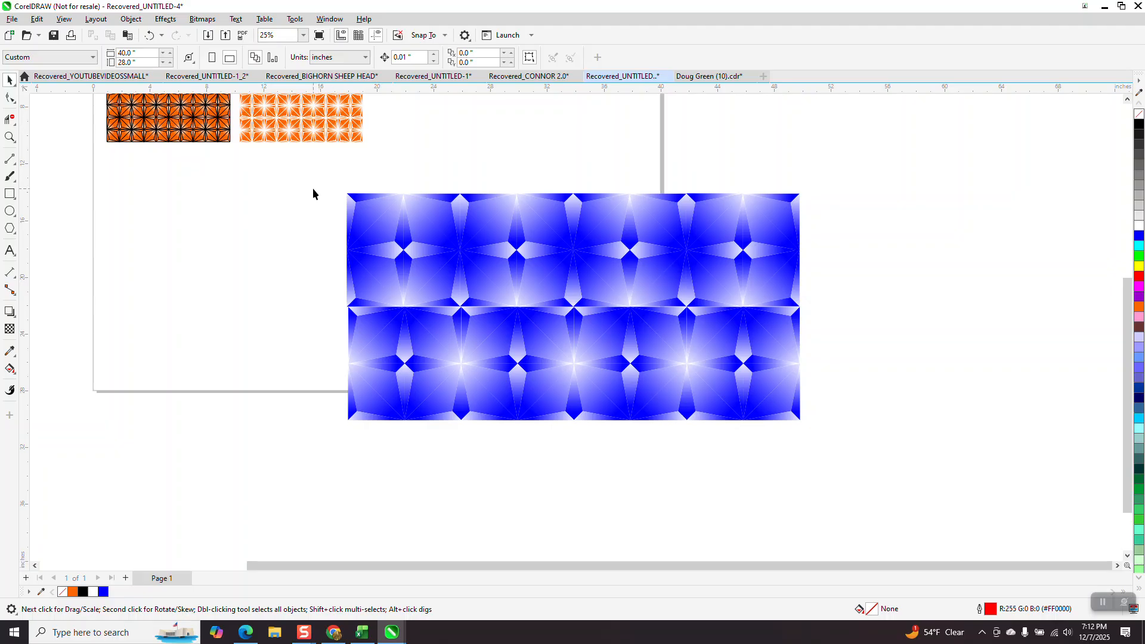
Select the four tiles of the upper row and set their overall width to 32 inches.
drag(318, 191, 815, 316)
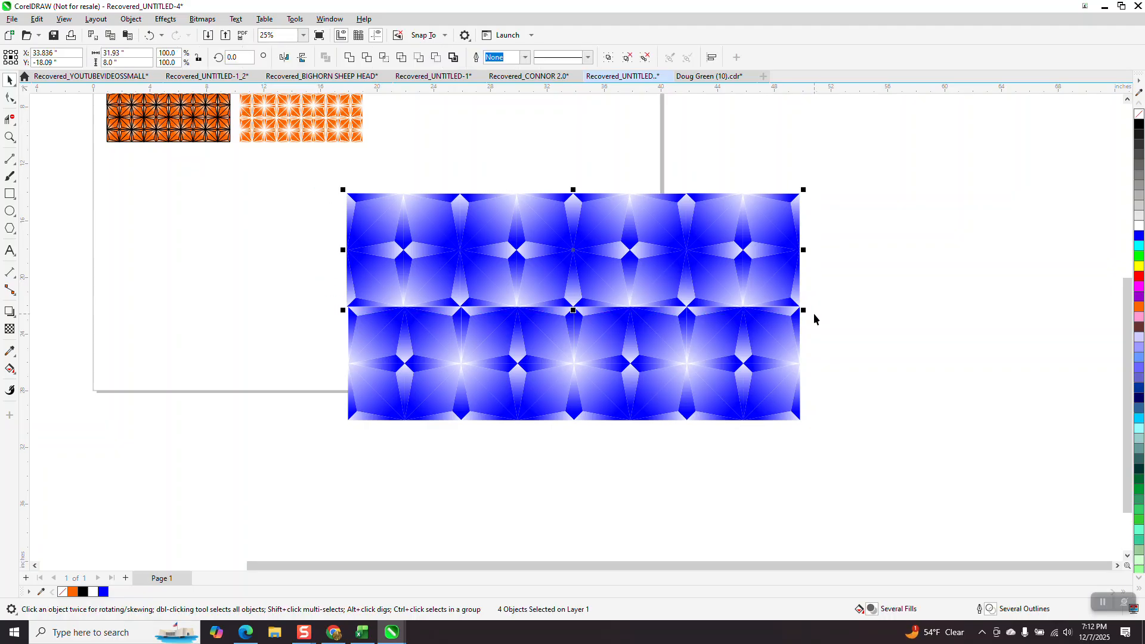
click(122, 55)
double_click(121, 55)
text(32)
key(Return)
Group the four tiles of the lower row and set the group's width to 32 inches.
drag(330, 291, 839, 442)
key(ctrl+g)
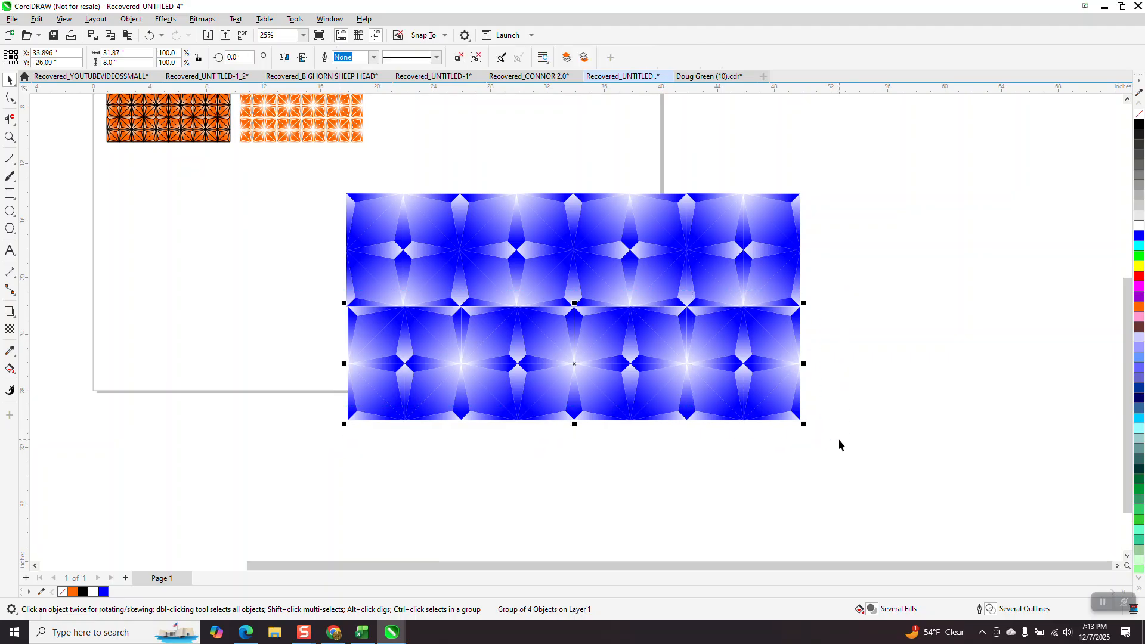
click(119, 52)
text(32)
key(Return)
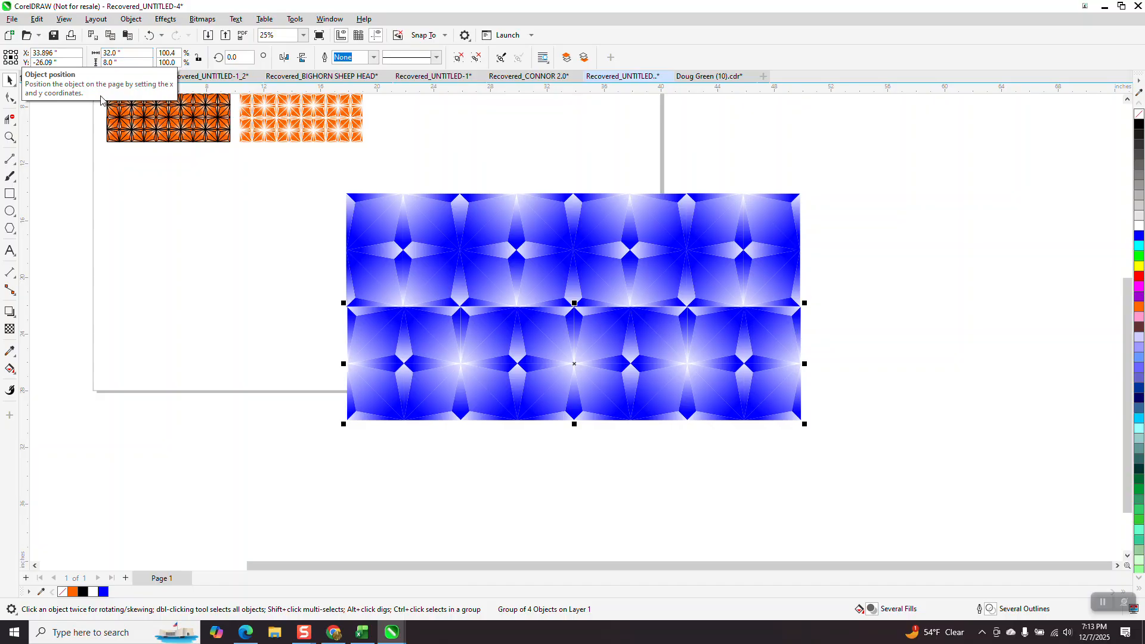
Try to left-align the ungrouped upper tiles with the grouped lower row, then undo the alignment.
click(10, 137)
drag(334, 291, 396, 359)
scroll(426, 287, down, 8)
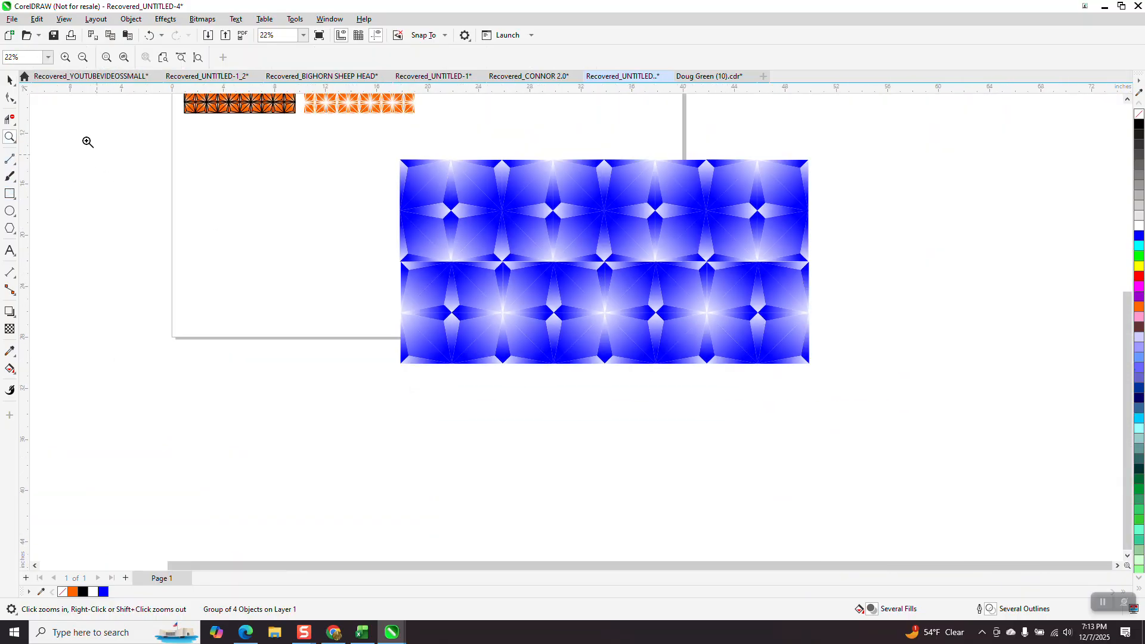
click(10, 80)
drag(372, 136, 886, 437)
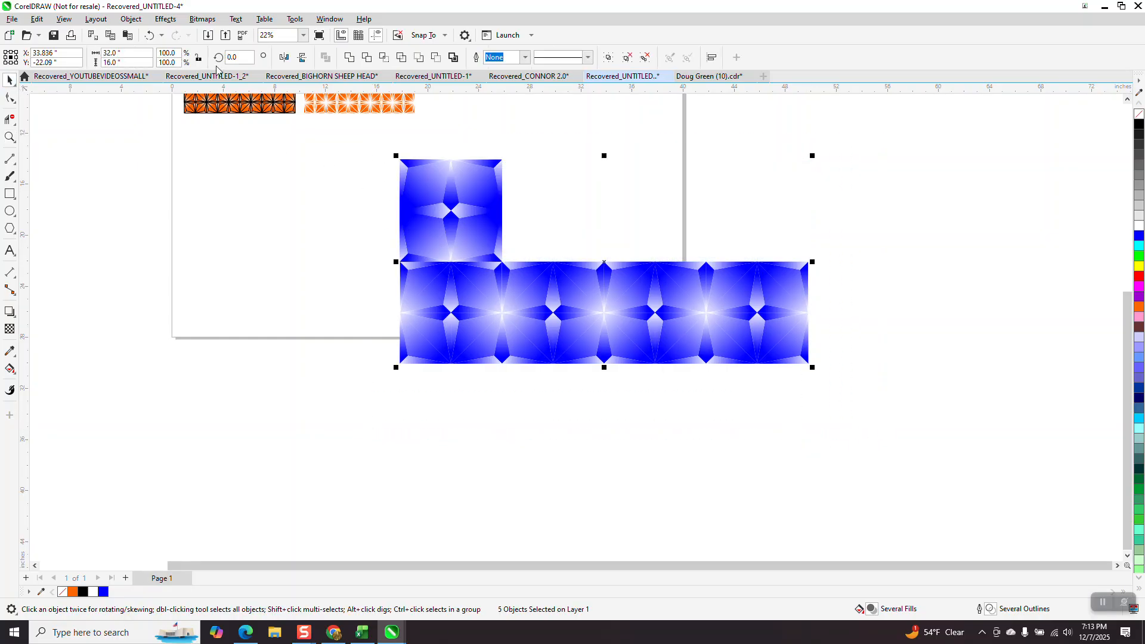
click(150, 35)
click(353, 274)
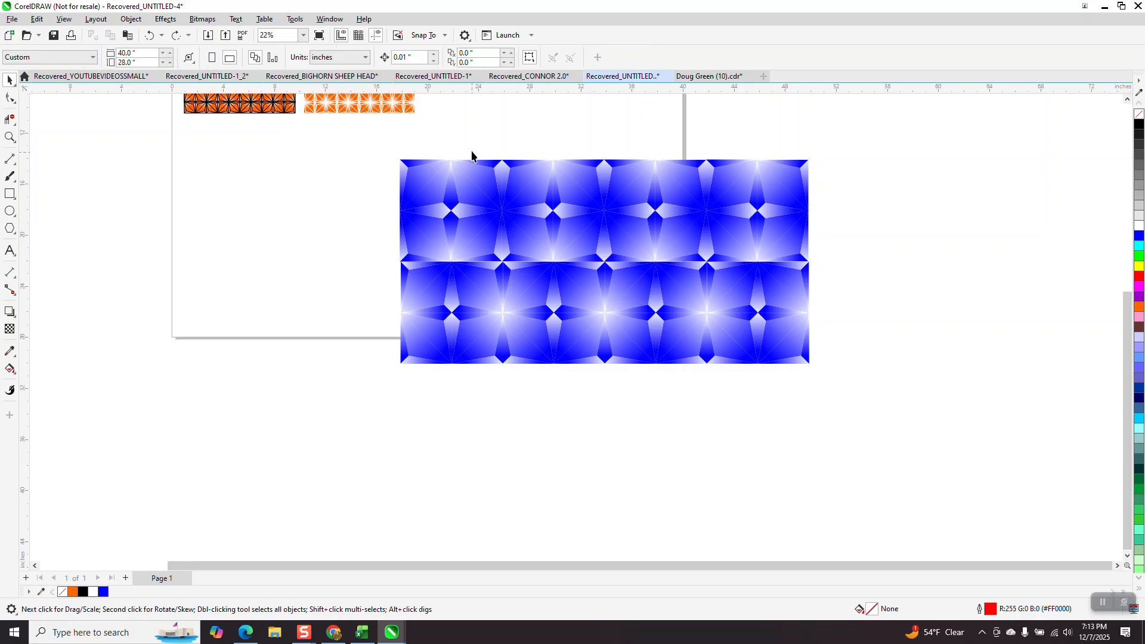
Group the four upper tiles and centre the group on the same vertical axis as the lower row.
drag(350, 137, 814, 297)
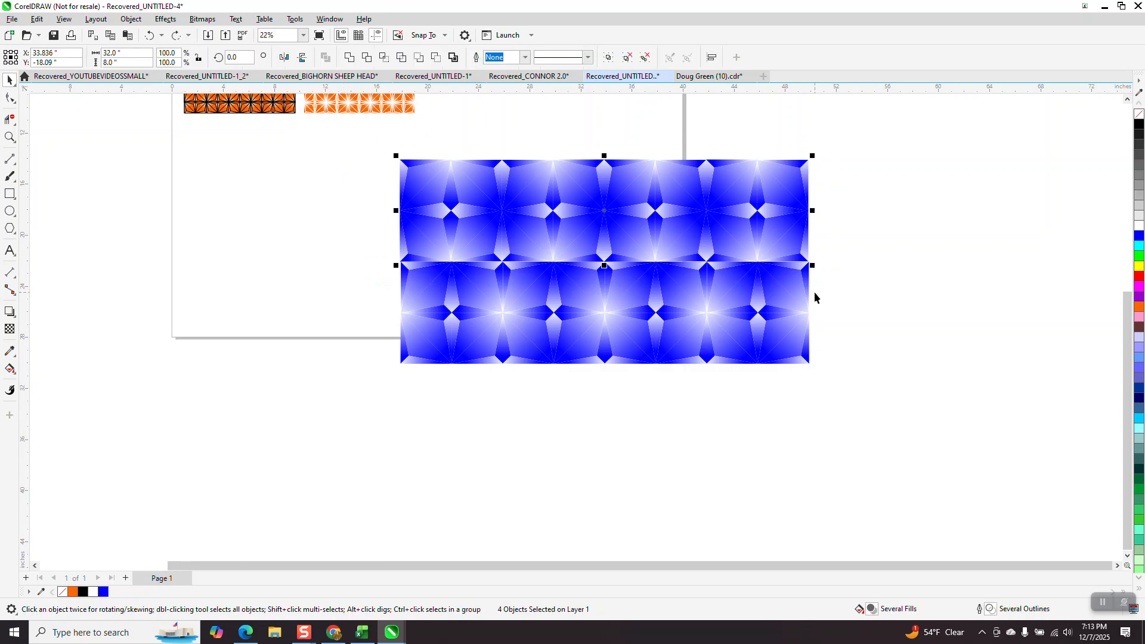
key(ctrl+g)
click(510, 322)
drag(368, 132, 809, 371)
key(c)
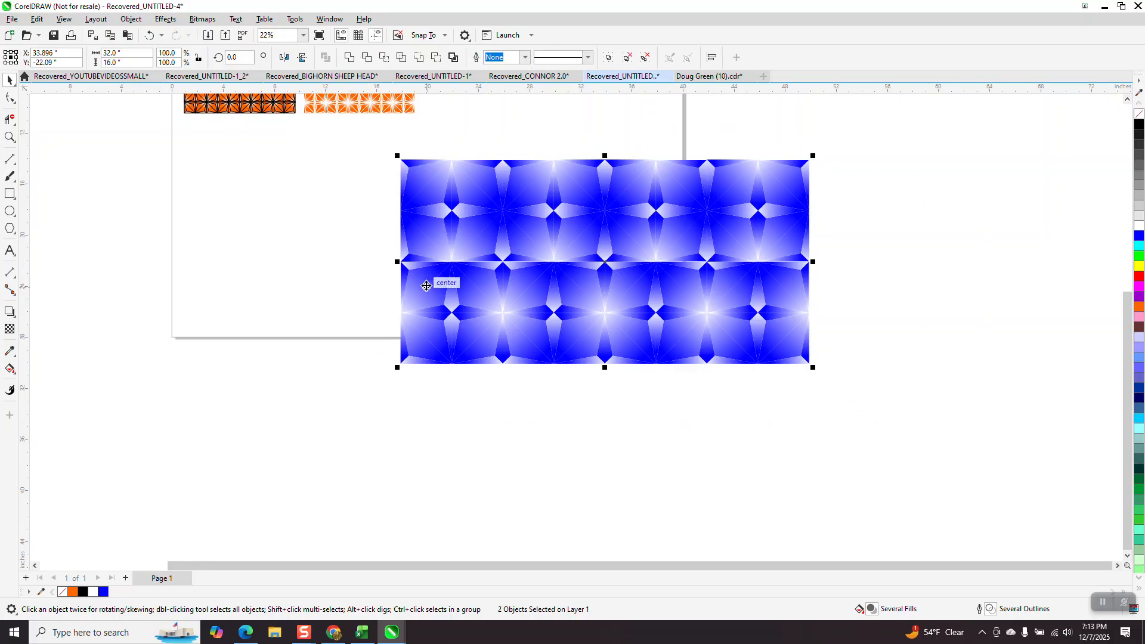
Group the two rows and add a vertically mirrored copy of the group directly below it.
drag(383, 144, 847, 416)
key(ctrl+g)
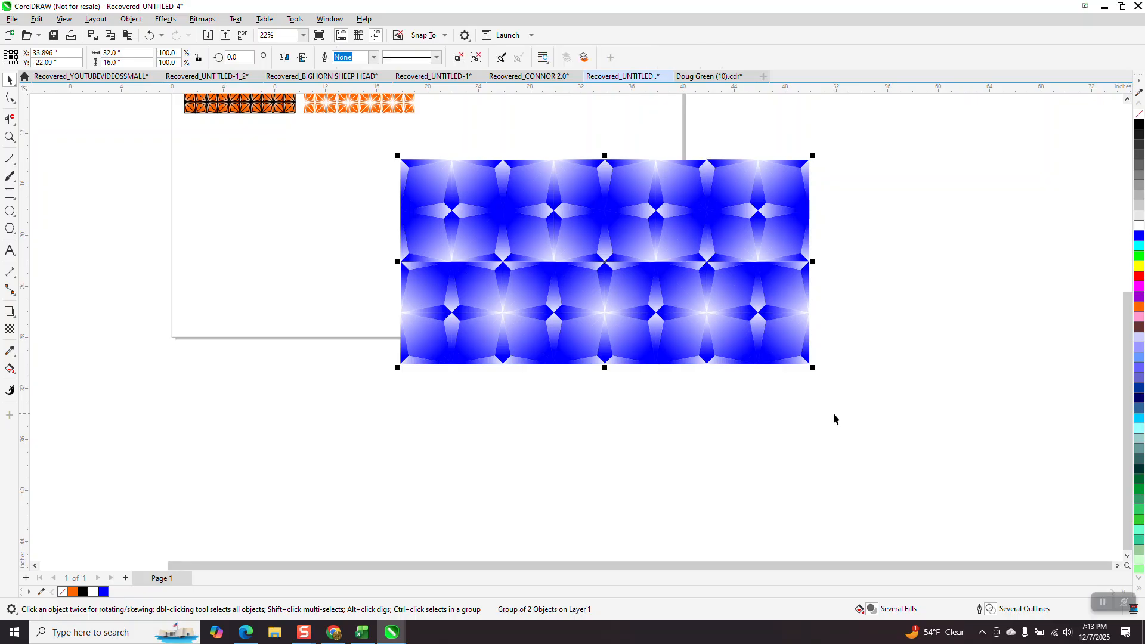
drag(605, 155, 598, 395)
scroll(728, 358, down, 2)
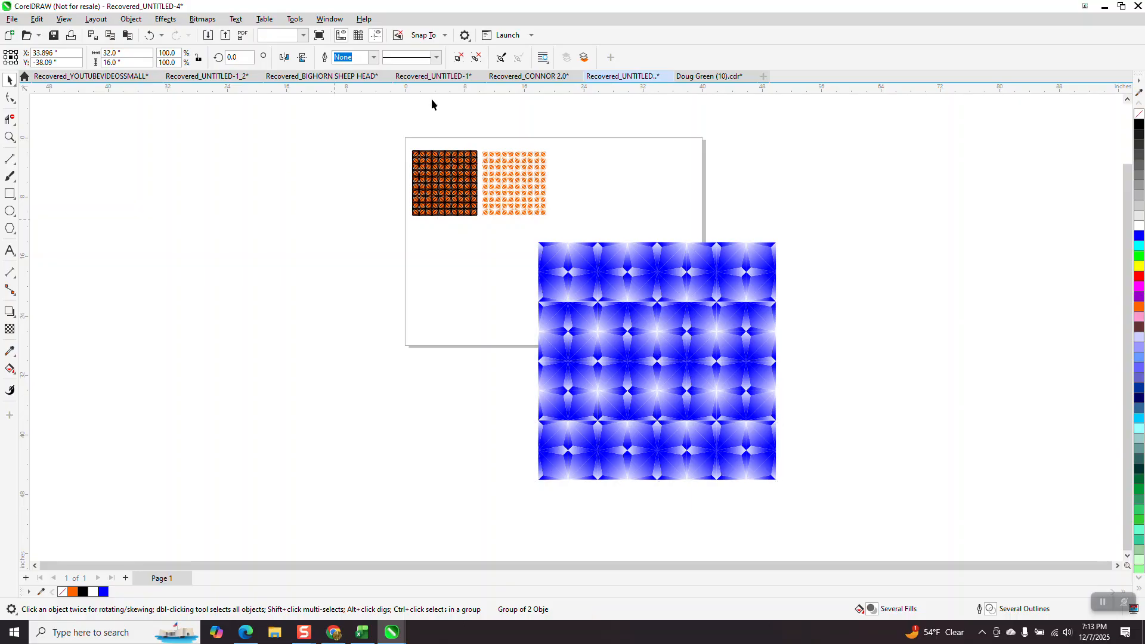
click(393, 108)
Draw a rectangle about 38.4 by 35.5 inches around the whole blue pattern and fill it with black.
drag(506, 356, 826, 503)
key(z)
drag(529, 237, 803, 511)
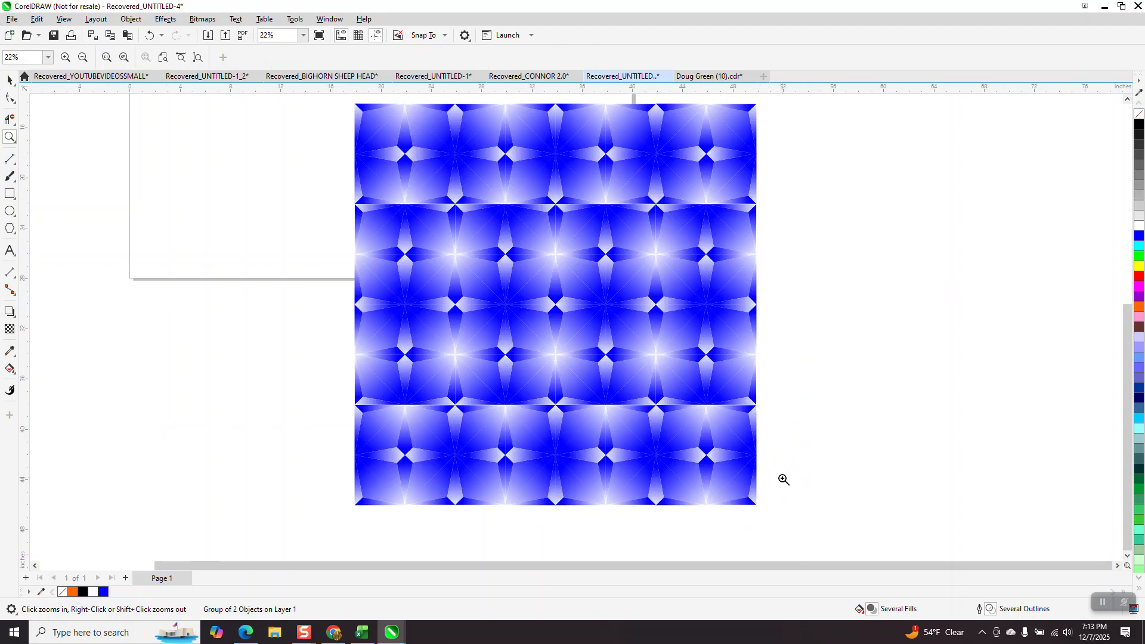
right_click(455, 424)
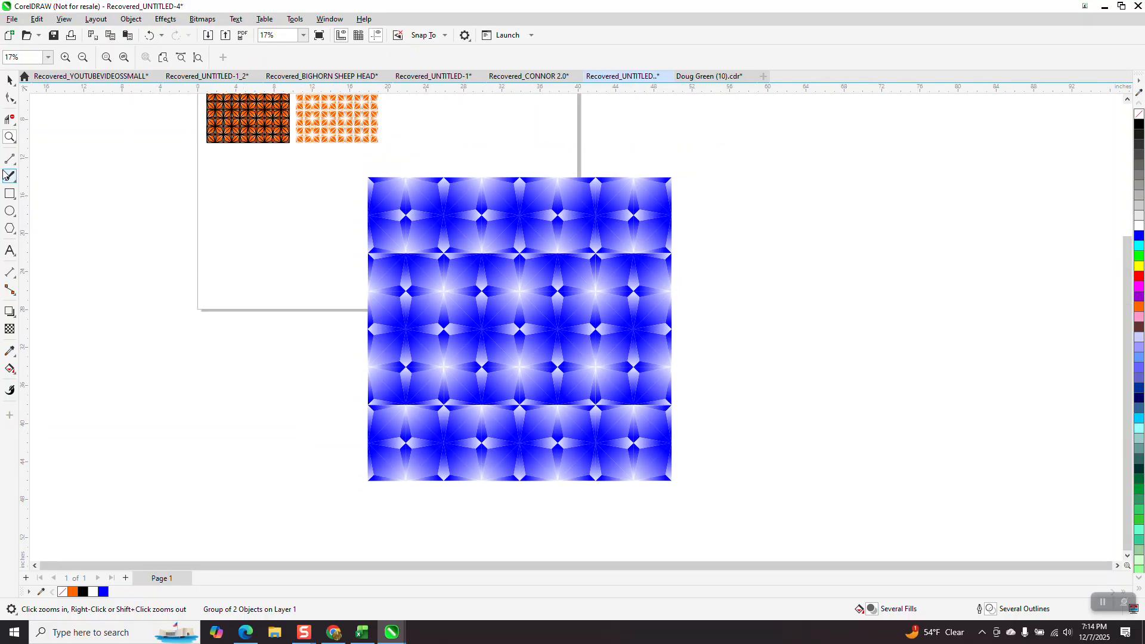
click(10, 193)
drag(349, 169, 713, 478)
drag(715, 505, 715, 505)
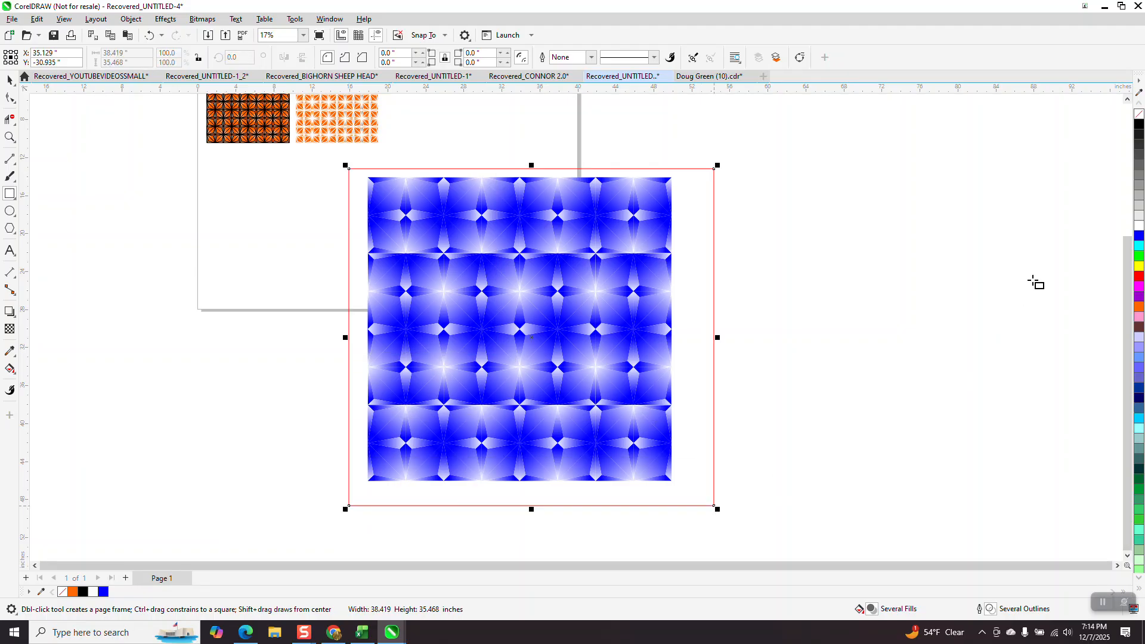
click(1139, 124)
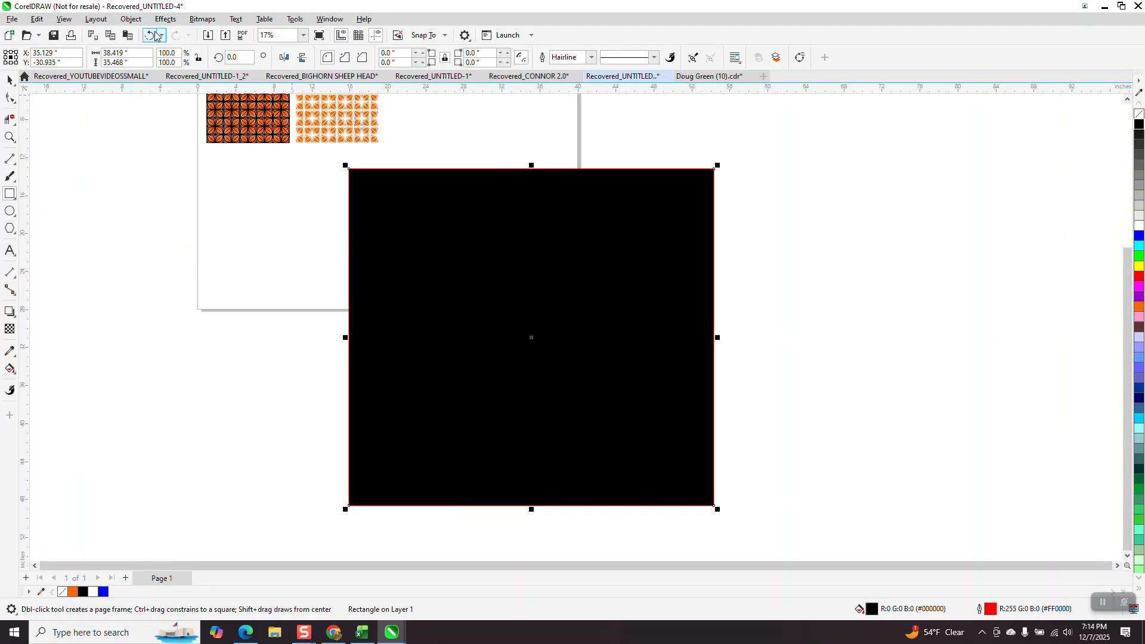
Send the black rectangle to the back of the page, behind the blue pattern.
click(131, 18)
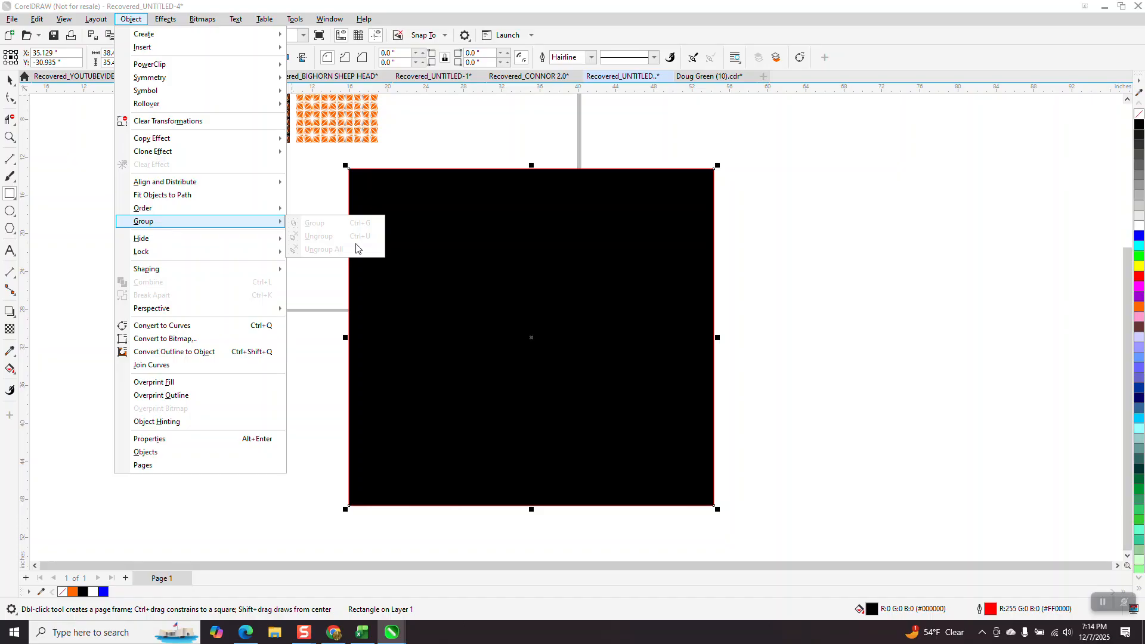
mouse_move(280, 210)
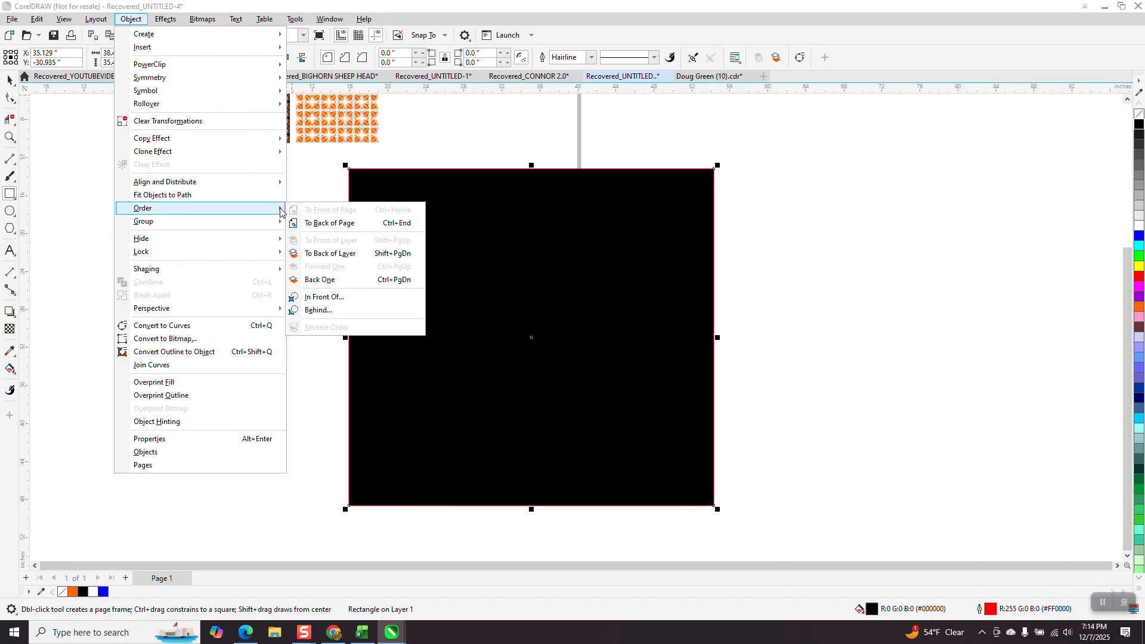
click(316, 223)
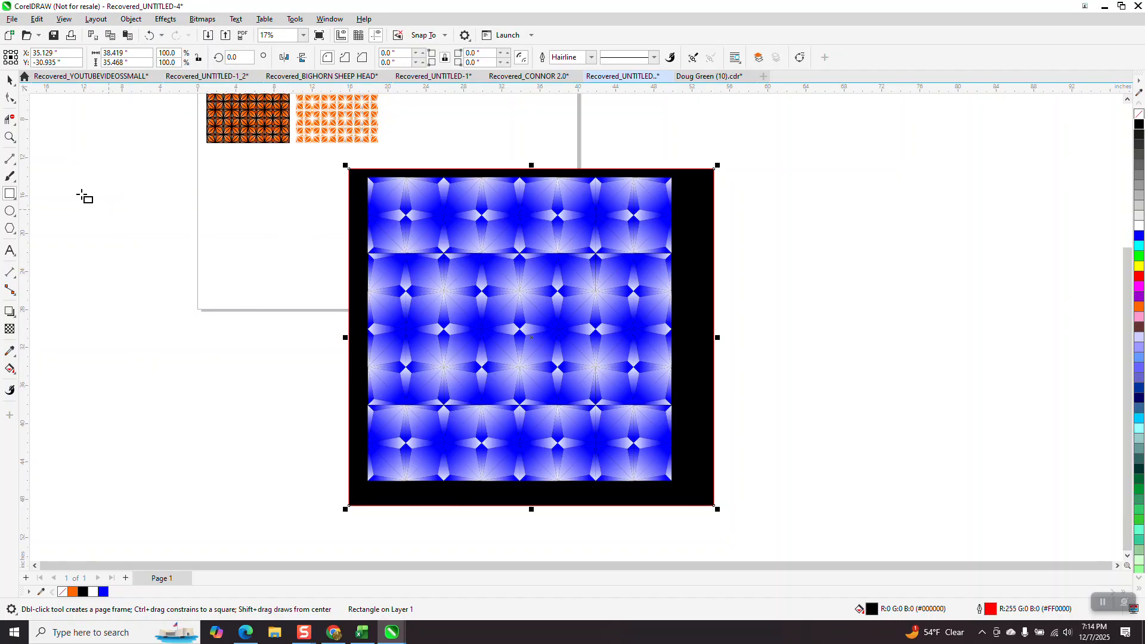
click(10, 137)
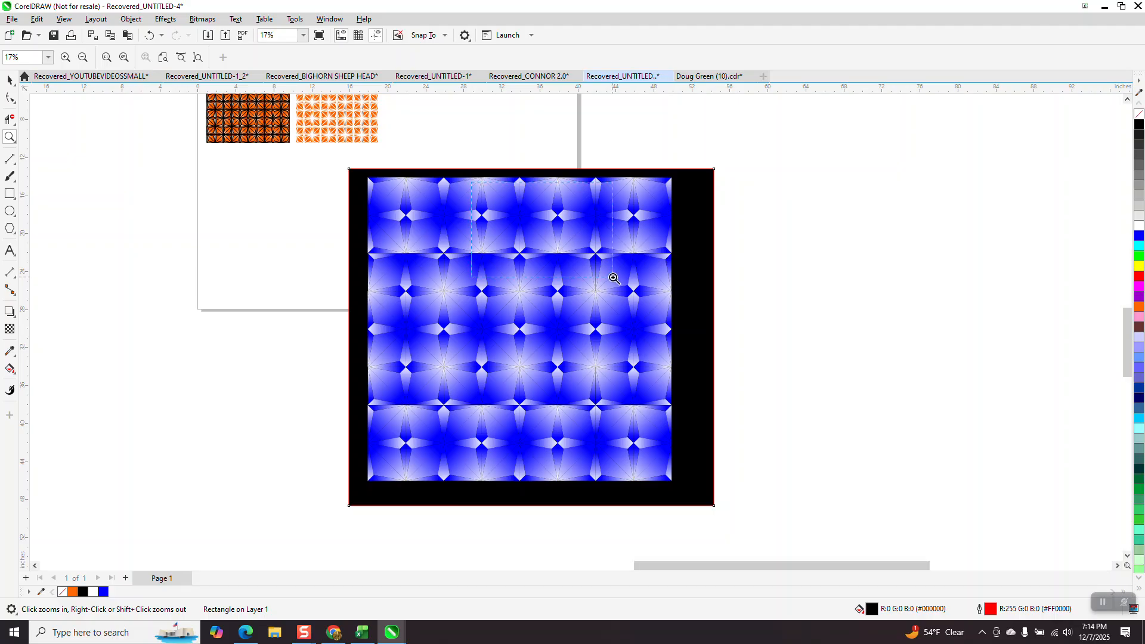
scroll(542, 317, up, 4)
scroll(499, 284, down, 3)
scroll(496, 287, down, 2)
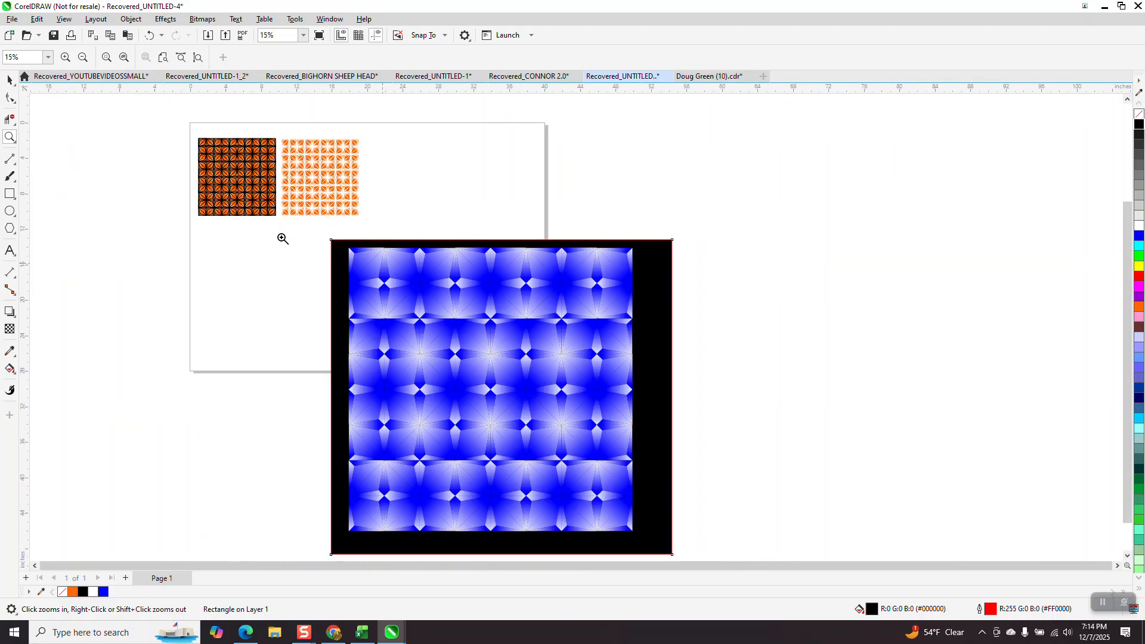
Move the black background rectangle out from behind the blue pattern and delete it.
click(9, 79)
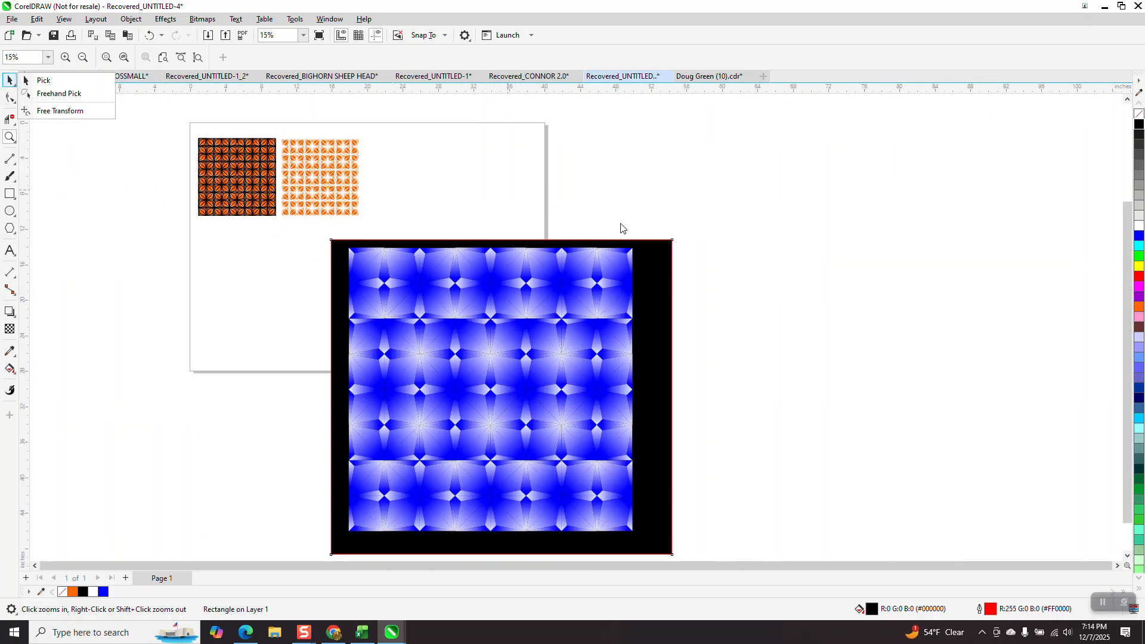
drag(661, 268, 785, 263)
scroll(726, 274, down, 3)
drag(513, 260, 966, 258)
scroll(690, 276, down, 2)
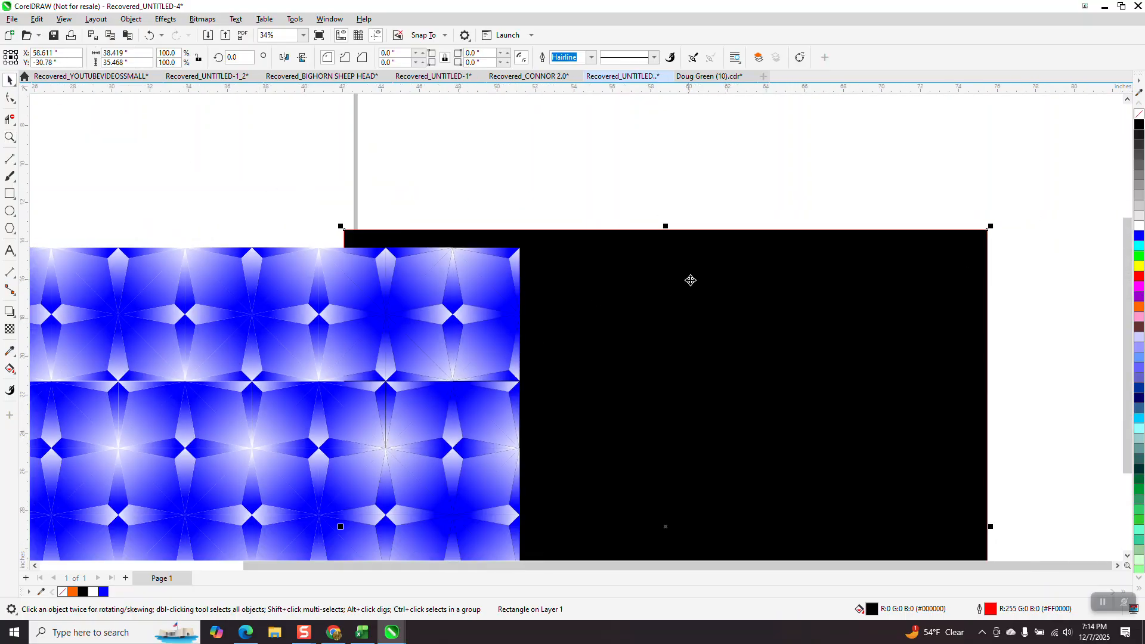
key(Delete)
scroll(414, 297, down, 2)
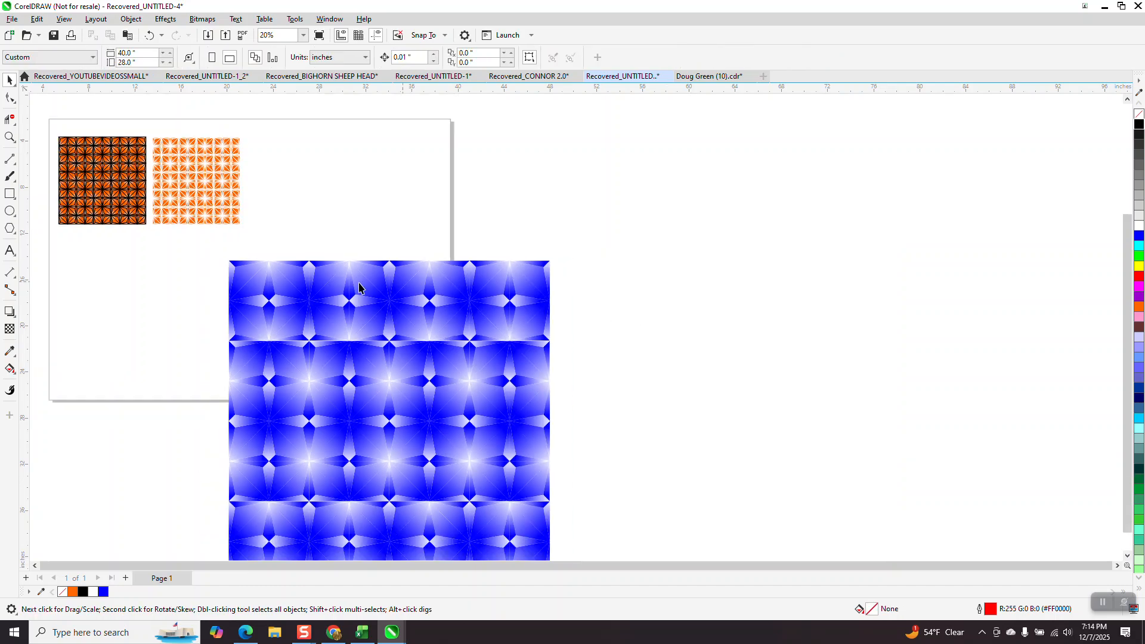
Try black, white, blue, cyan and red outlines on the whole blue pattern, then set its outline to white.
drag(231, 256, 561, 560)
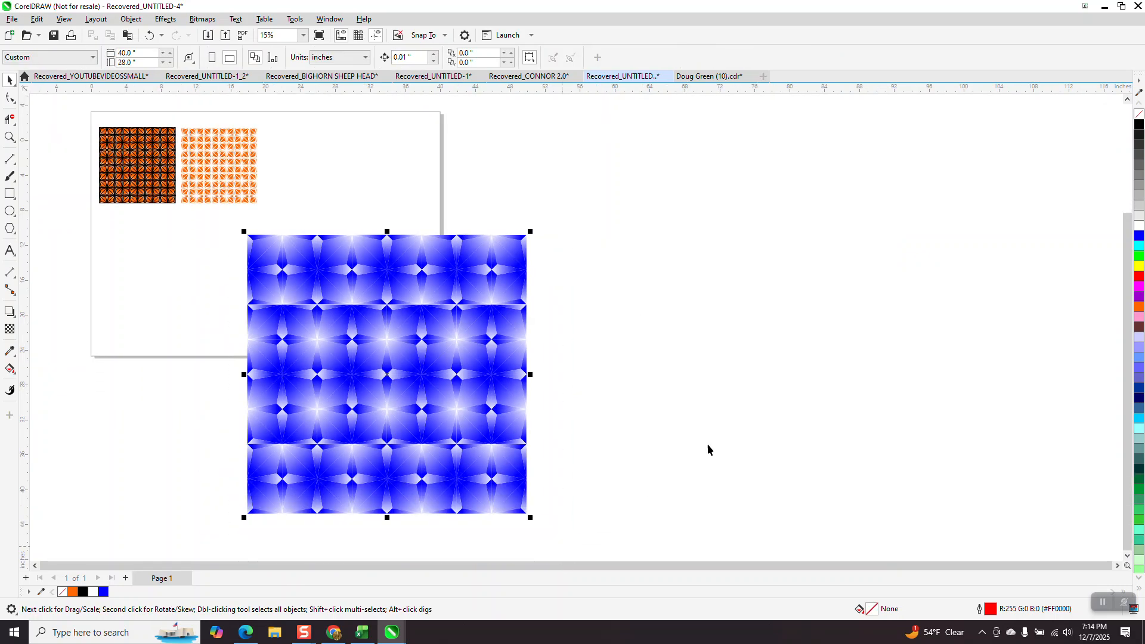
right_click(1140, 125)
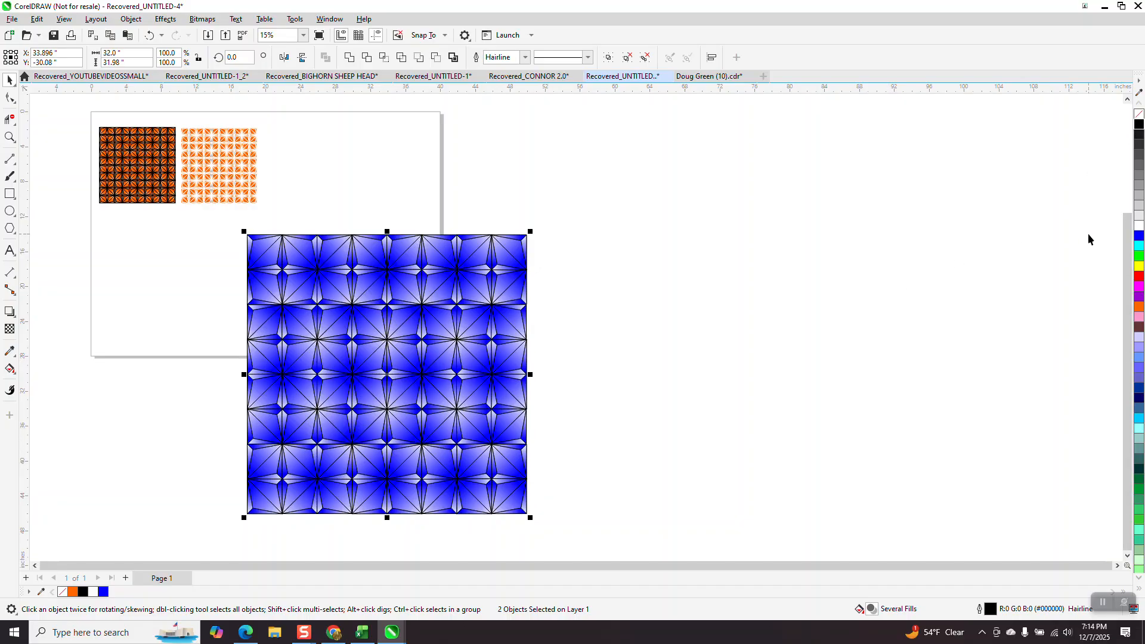
right_click(1139, 229)
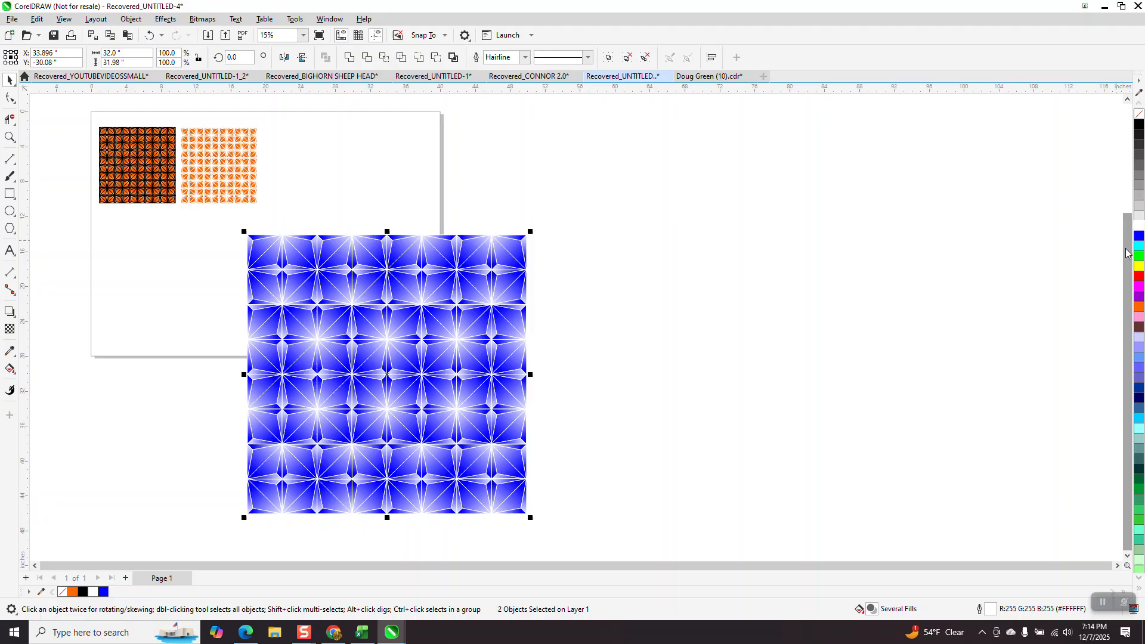
right_click(1139, 237)
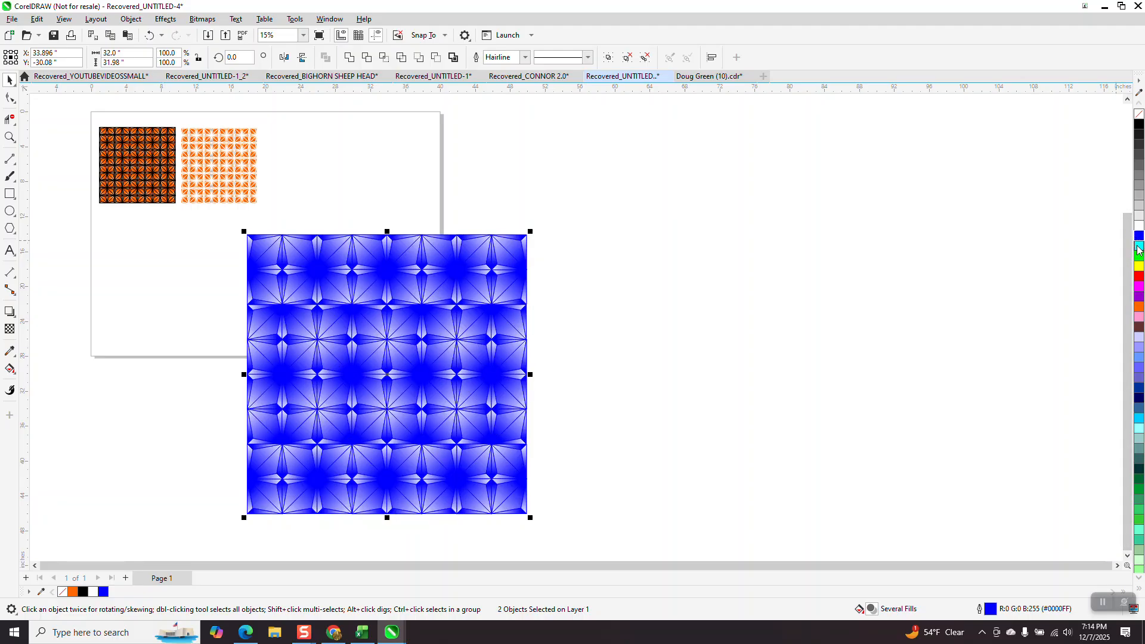
right_click(1139, 248)
right_click(1138, 278)
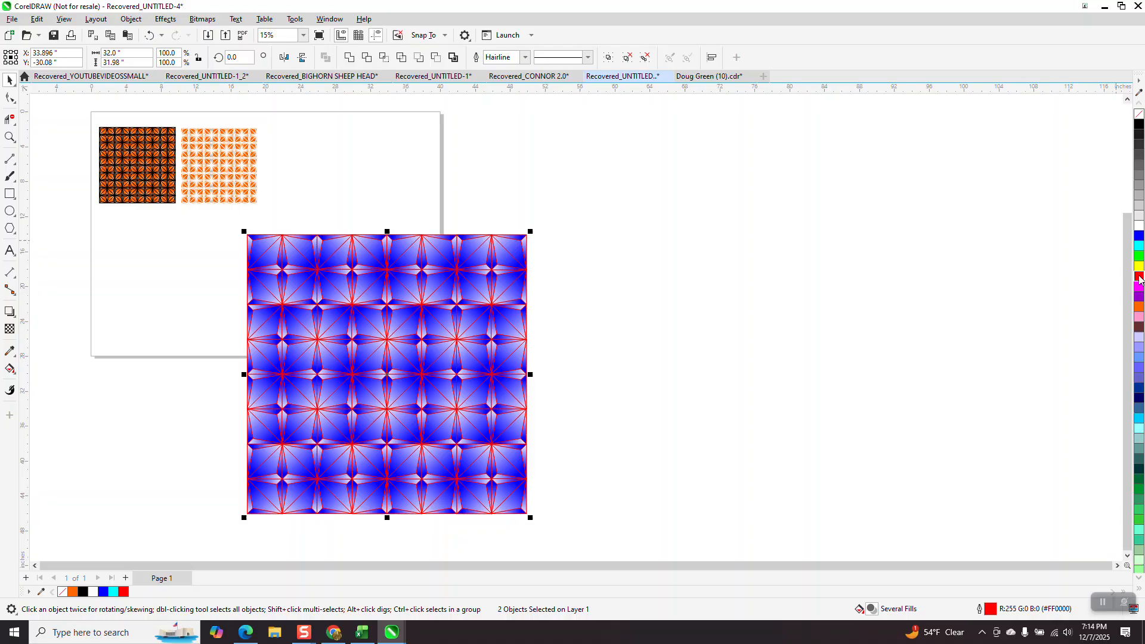
right_click(1139, 228)
Examine the white-outlined blue pattern up close and compare it with the two orange example patterns.
key(z)
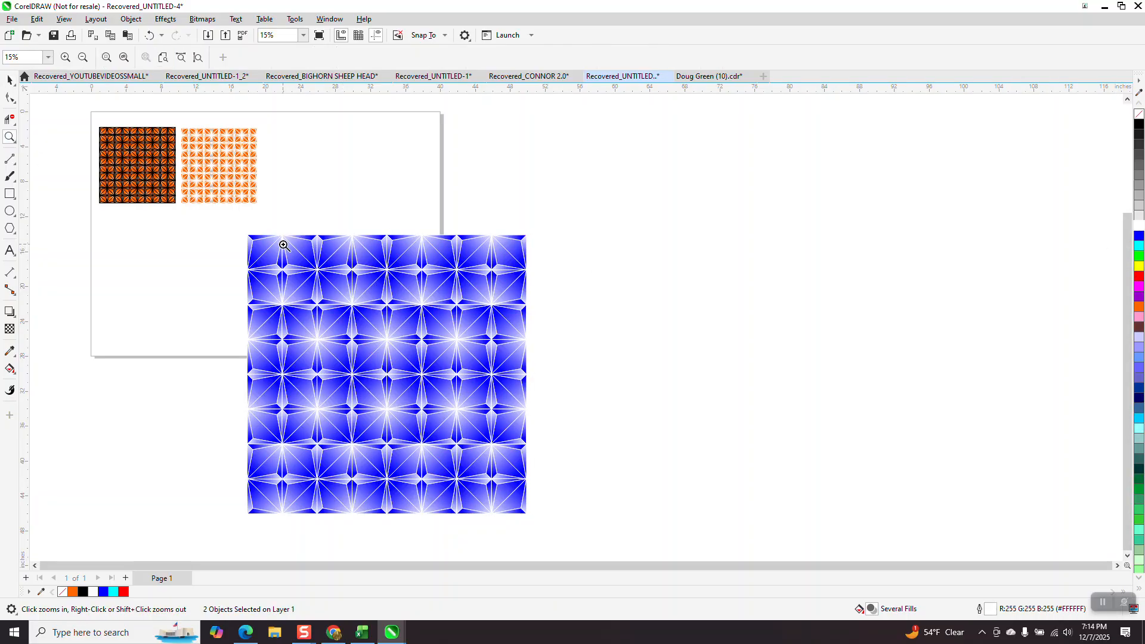
drag(261, 246, 595, 404)
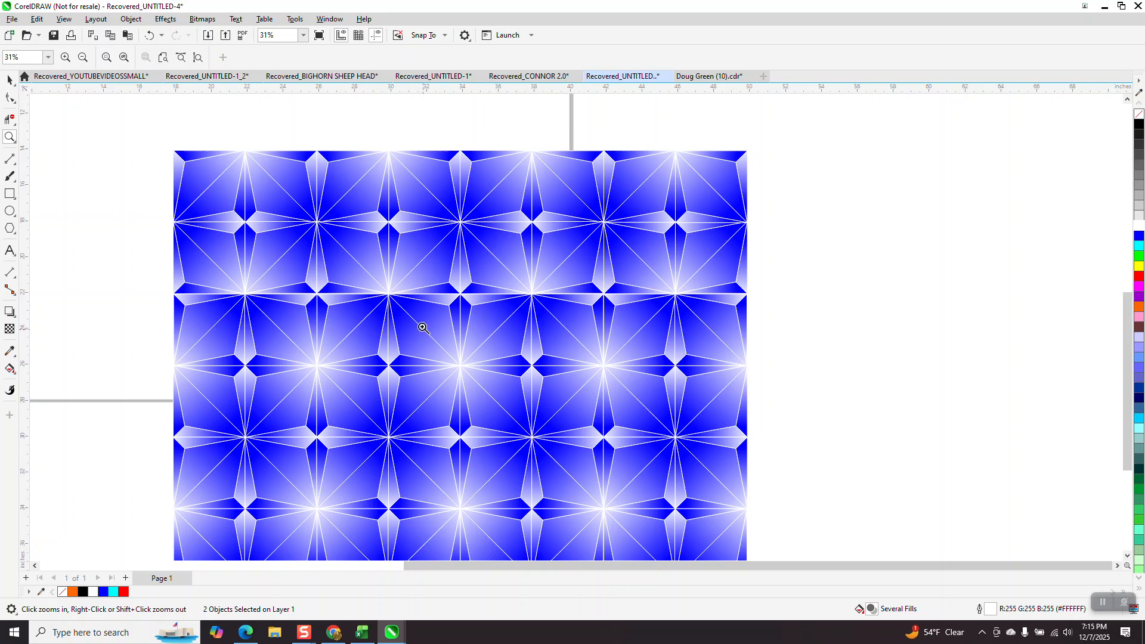
scroll(352, 298, down, 2)
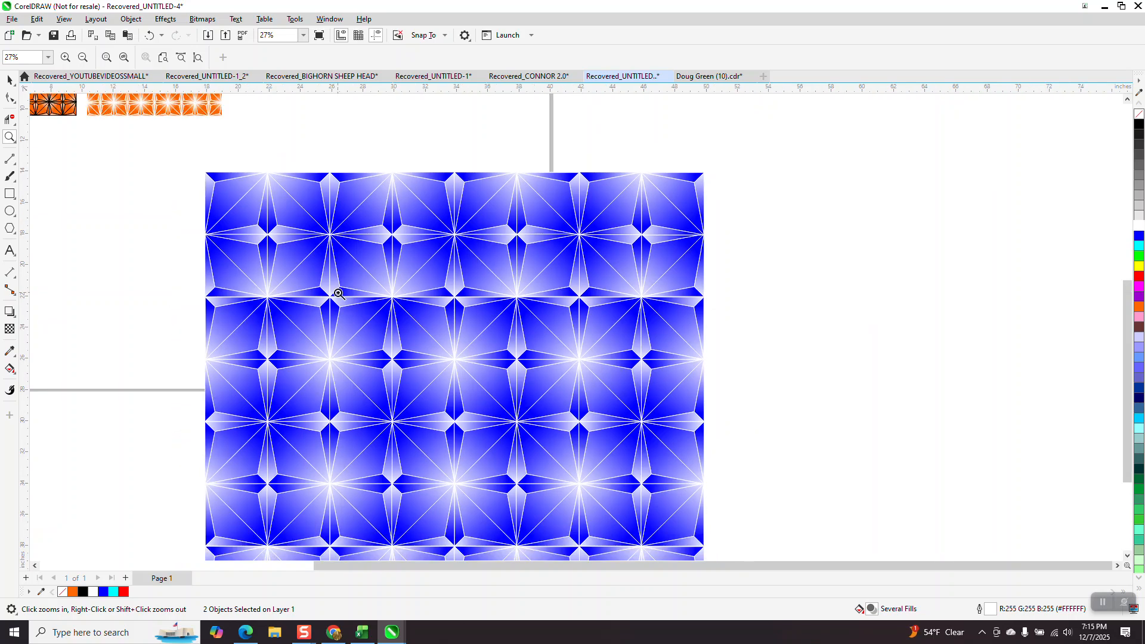
scroll(376, 330, down, 1)
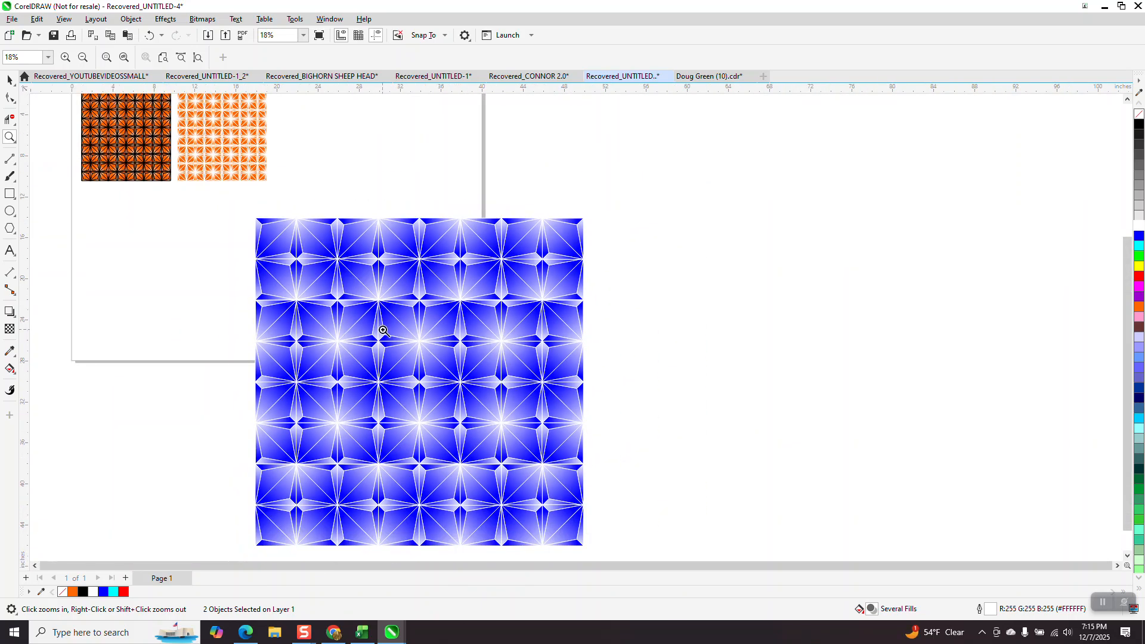
scroll(285, 282, down, 1)
drag(218, 160, 280, 212)
scroll(286, 209, down, 4)
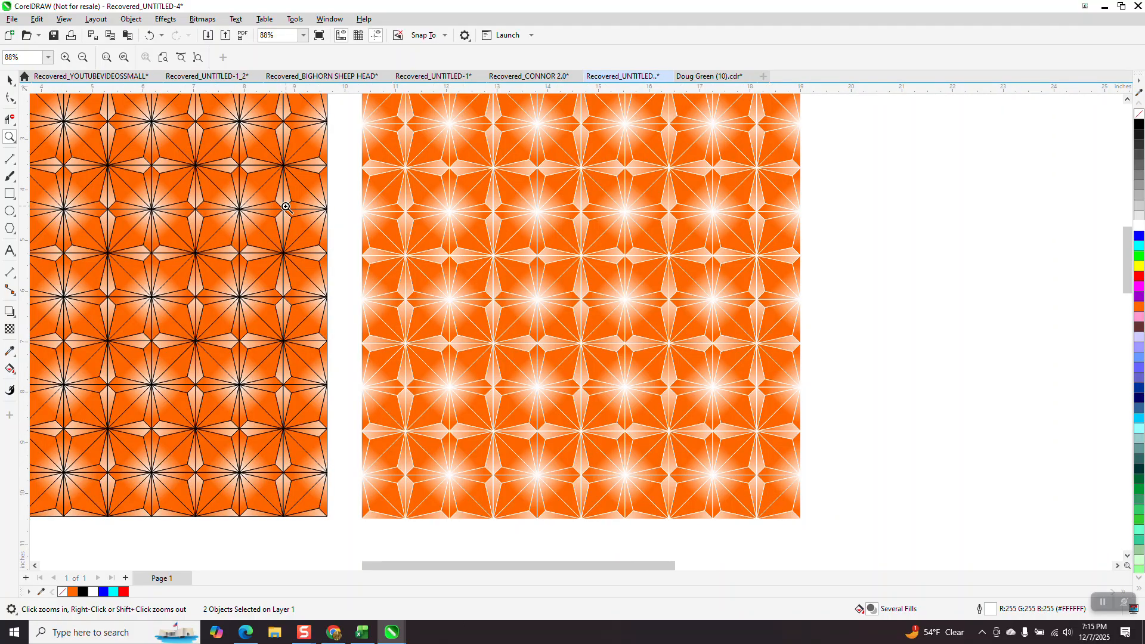
scroll(254, 164, down, 1)
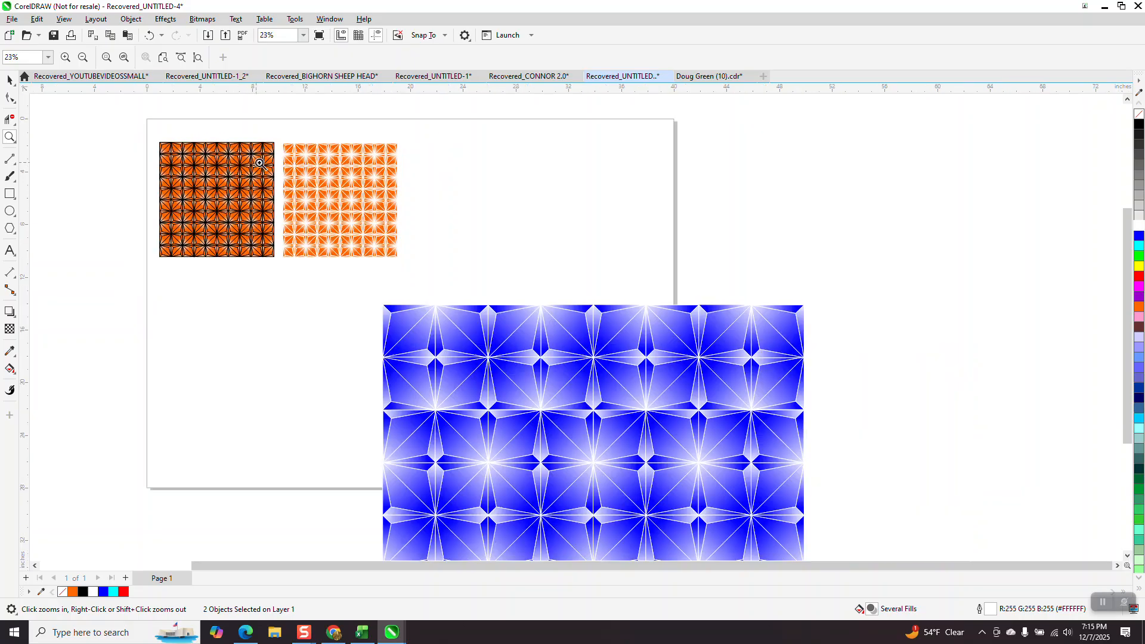